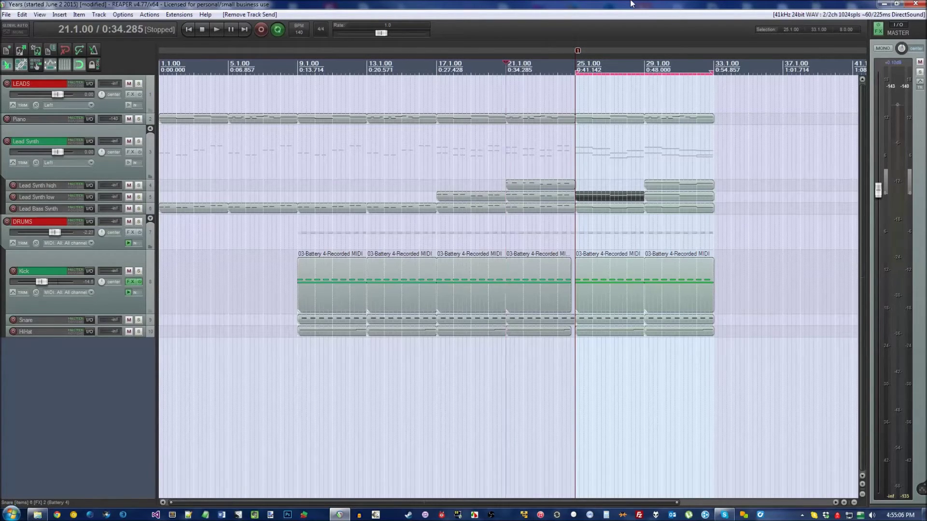
- Play the arrangement briefly, stop it, and place the play cursor at bar 25
{"action": "left_click", "coordinate": [218, 28]}
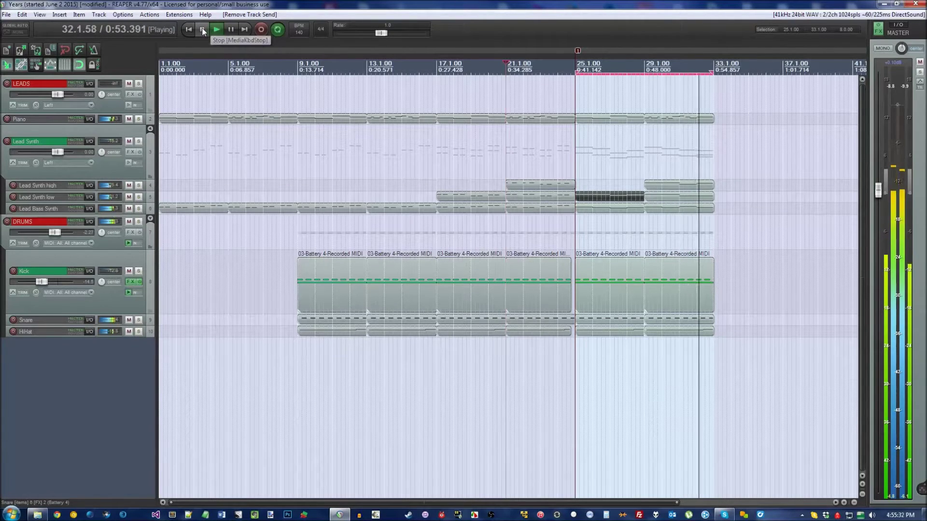
{"action": "left_click", "coordinate": [202, 30]}
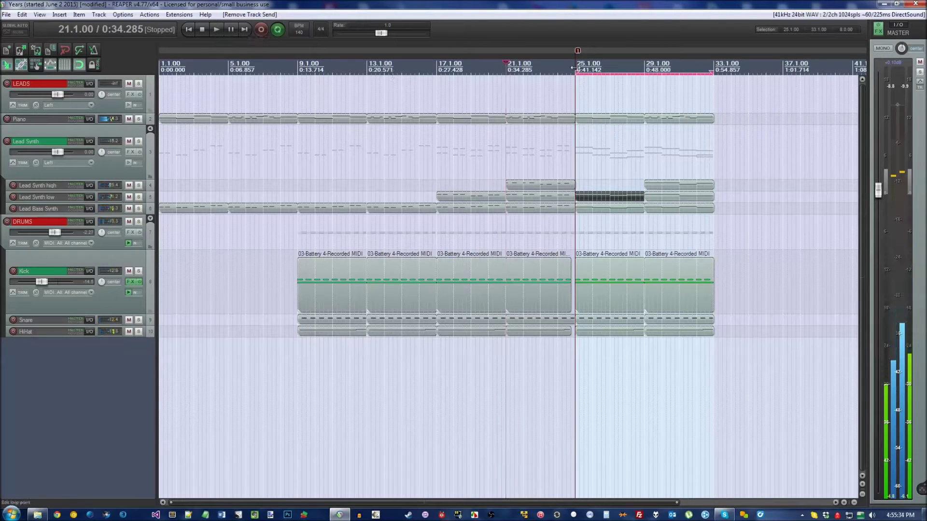
{"action": "left_click", "coordinate": [558, 64]}
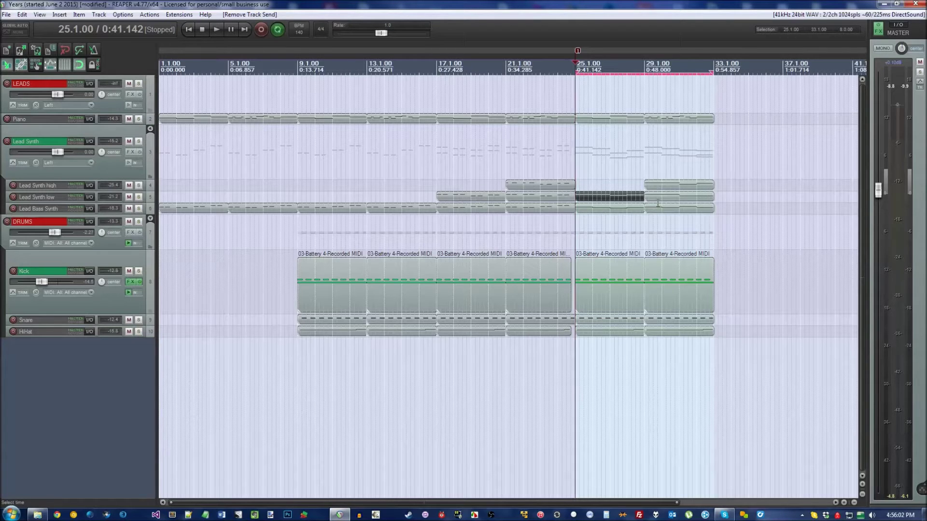
- Alternately select the Kick and Lead Synth tracks while explaining them
{"action": "left_click", "coordinate": [149, 277]}
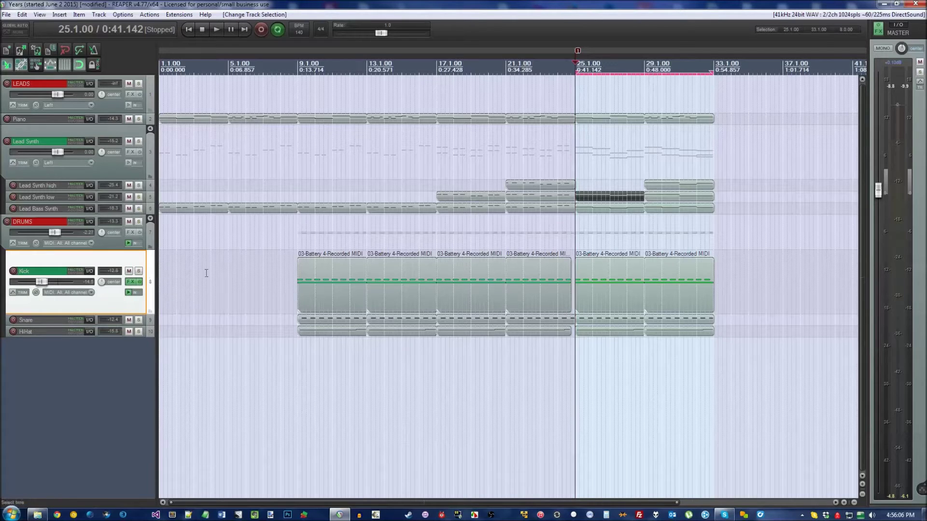
{"action": "left_click", "coordinate": [150, 155]}
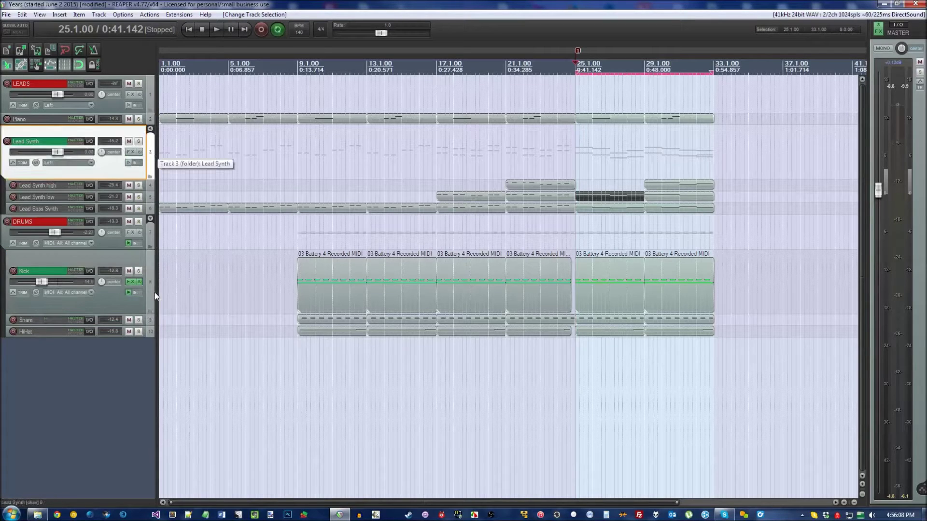
{"action": "left_click", "coordinate": [151, 280]}
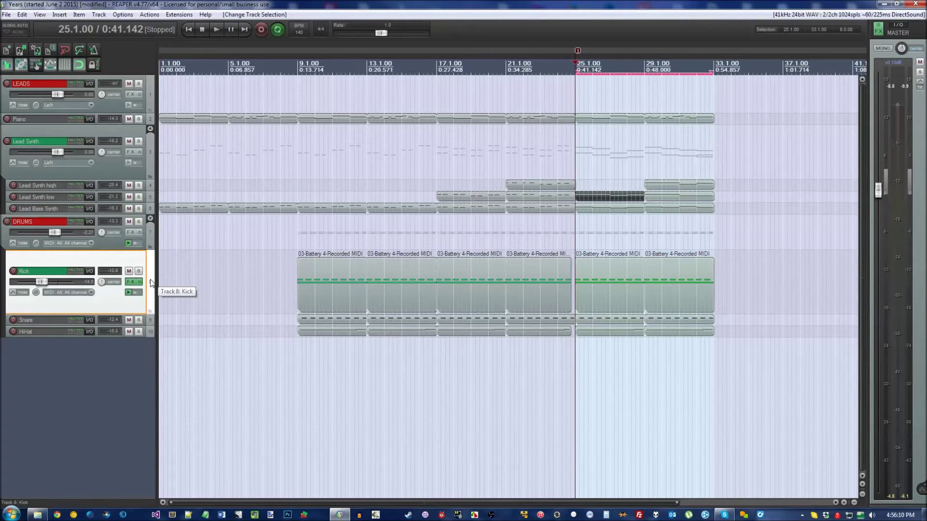
{"action": "left_click", "coordinate": [152, 154]}
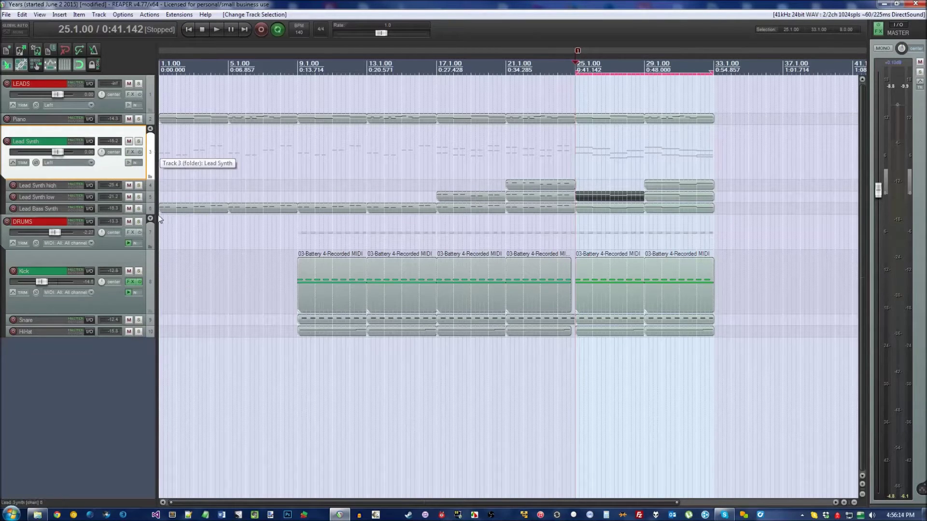
{"action": "left_click", "coordinate": [152, 280]}
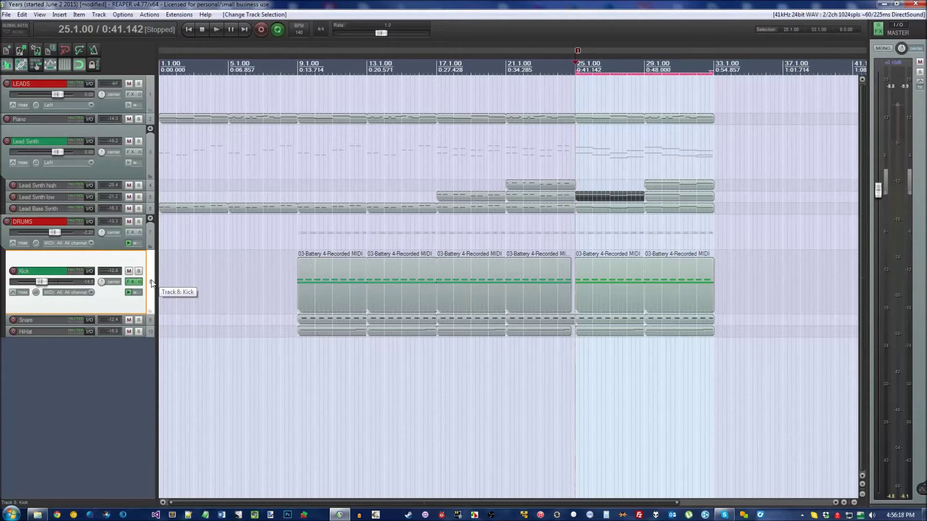
{"action": "left_click", "coordinate": [151, 154]}
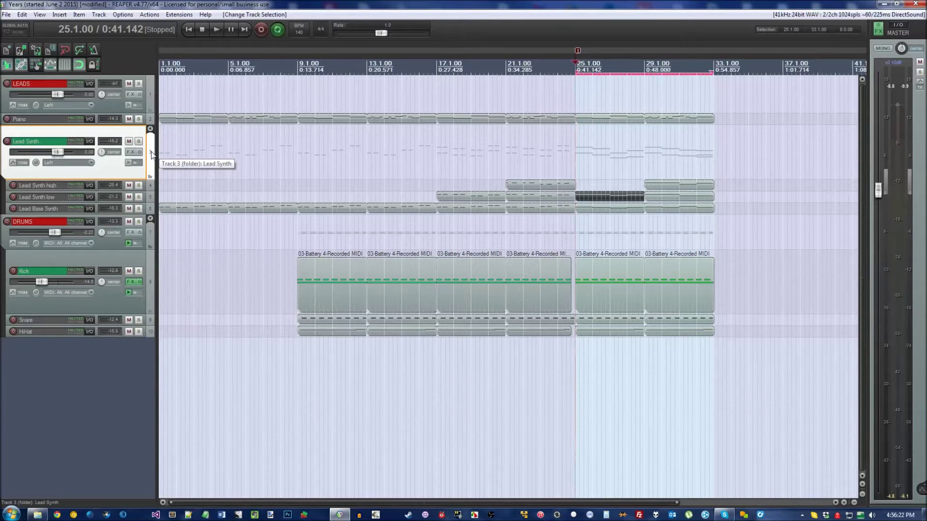
{"action": "left_click", "coordinate": [152, 279]}
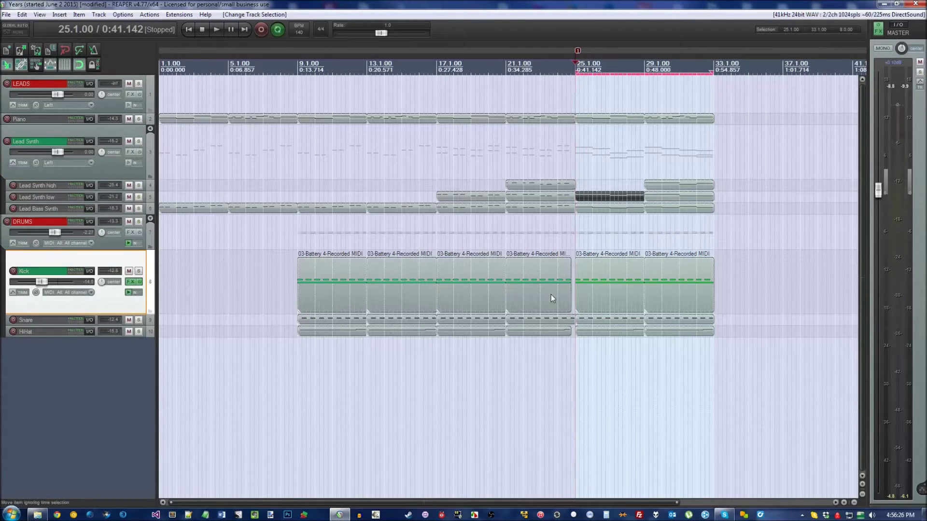
{"action": "left_click", "coordinate": [144, 154]}
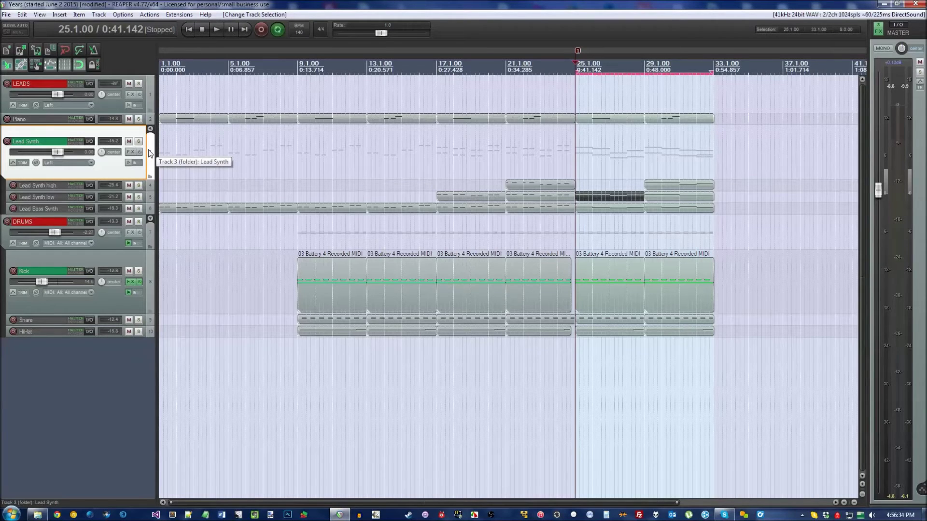
{"action": "left_click", "coordinate": [151, 288]}
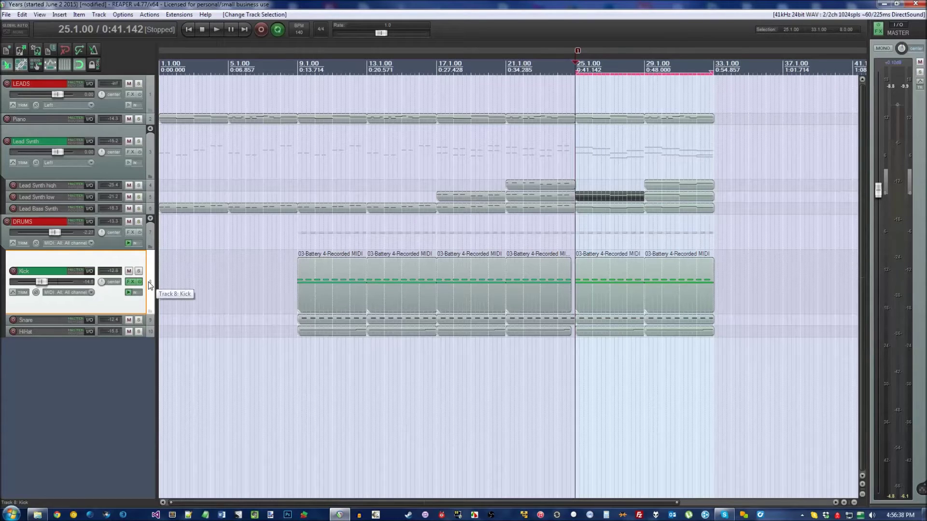
- Duplicate Kick as 'Ghost Kick', mute the original Kick, and open Ghost Kick's routing
{"action": "right_click", "coordinate": [150, 286]}
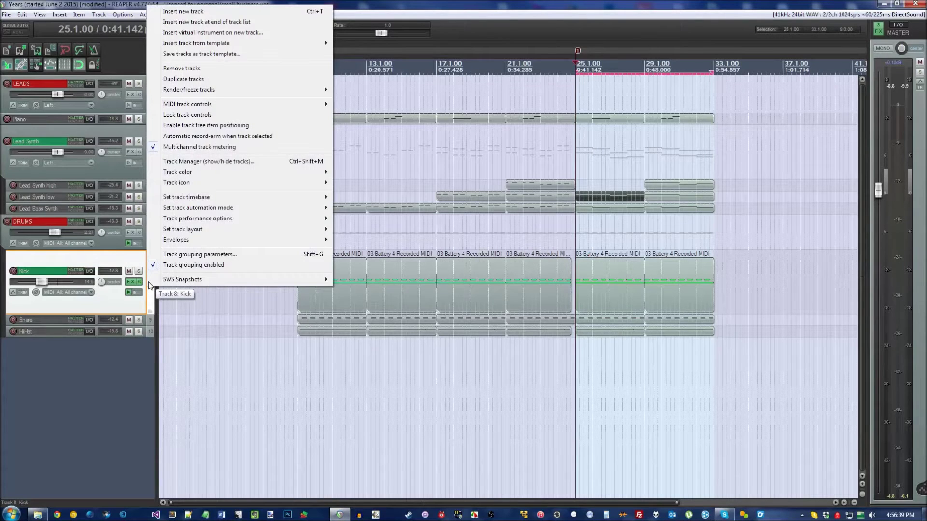
{"action": "left_click", "coordinate": [186, 79]}
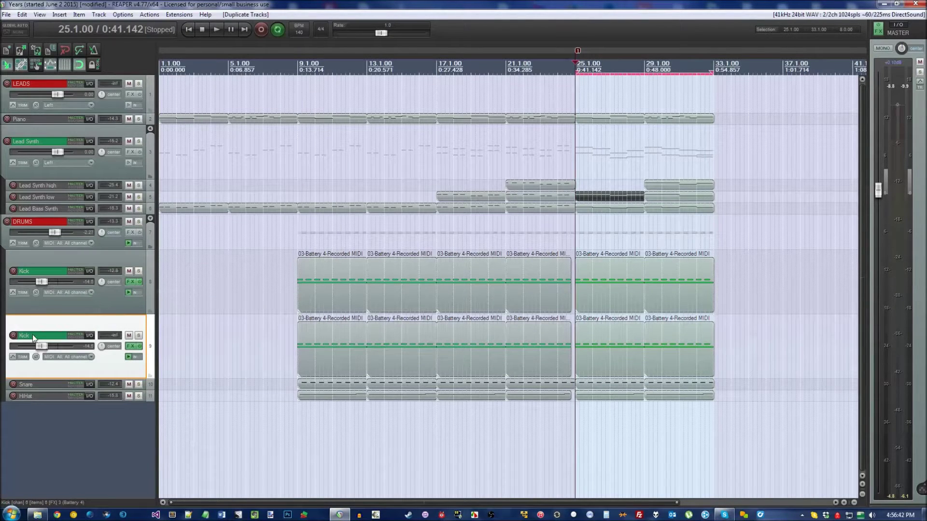
{"action": "double_click", "coordinate": [34, 336]}
{"action": "type", "text": "Ghost Kick"}
{"action": "left_click", "coordinate": [152, 333]}
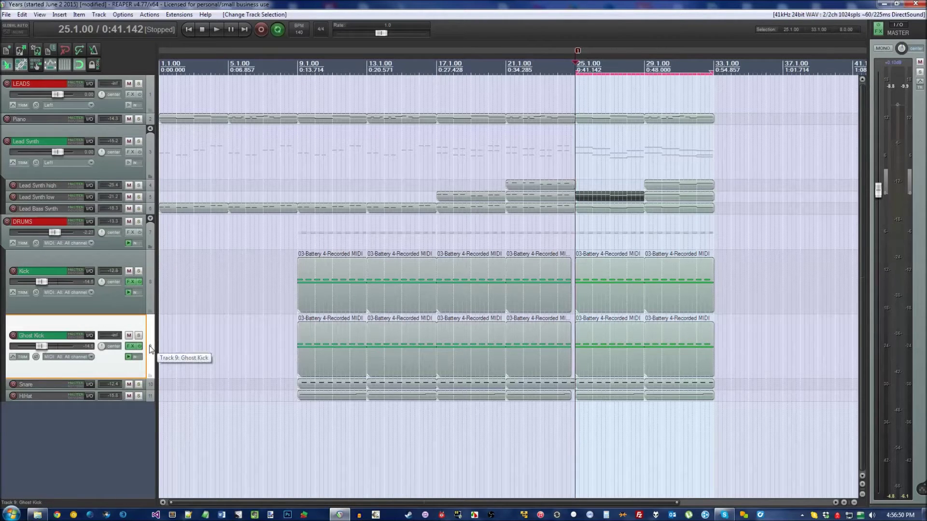
{"action": "left_click", "coordinate": [129, 271]}
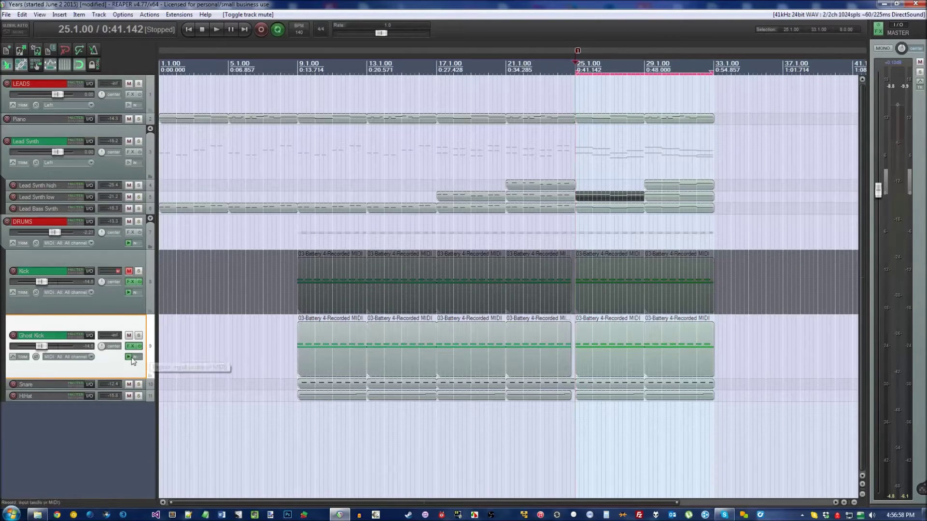
{"action": "left_click", "coordinate": [90, 336]}
- Create Ghost Kick's send to Lead Synth by dragging between their I/O buttons
{"action": "left_click", "coordinate": [206, 393]}
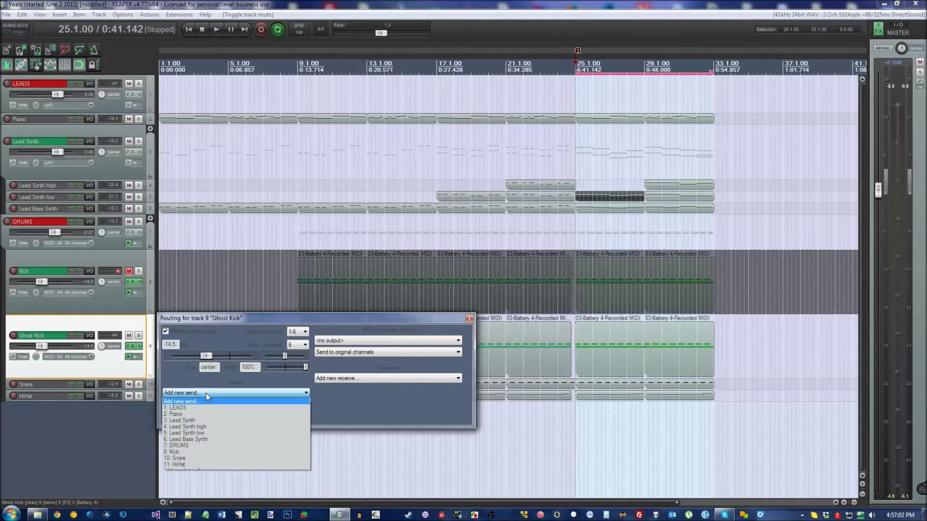
{"action": "left_click", "coordinate": [198, 420]}
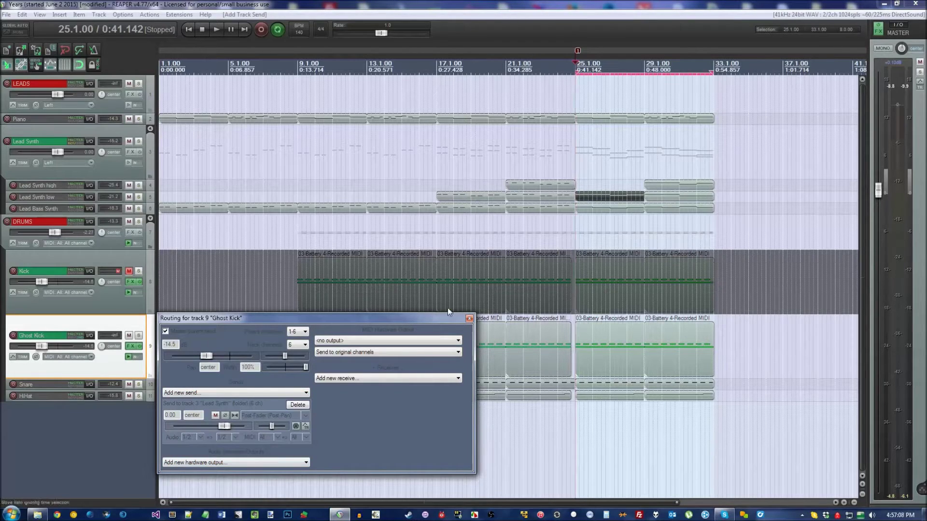
{"action": "left_click", "coordinate": [296, 406]}
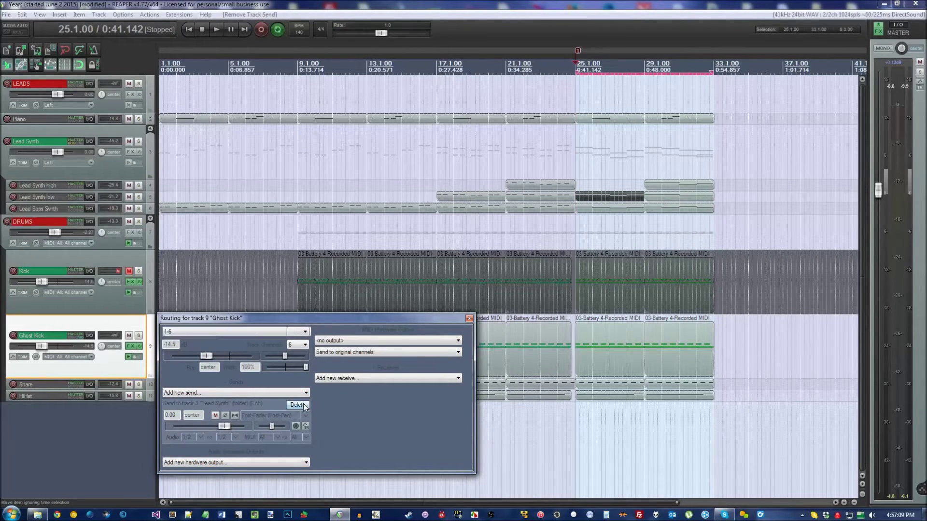
{"action": "left_click", "coordinate": [468, 319]}
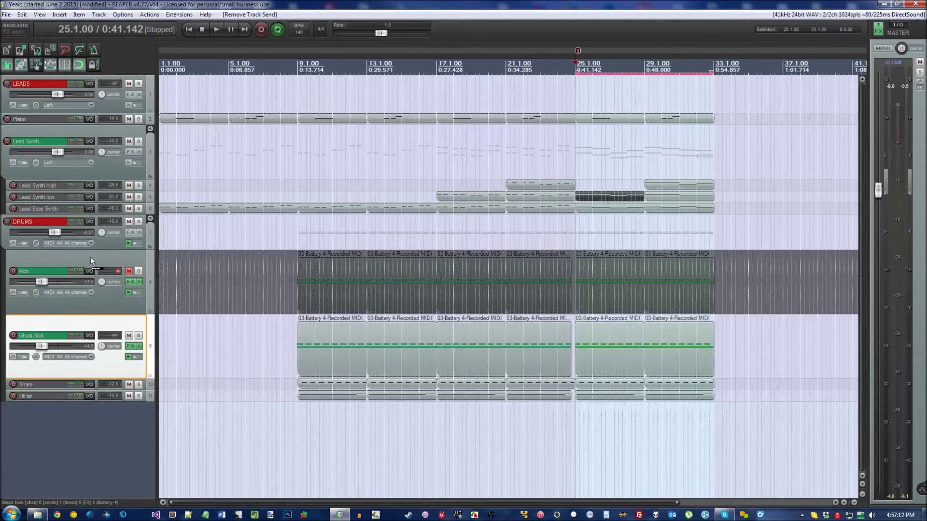
{"action": "left_click_drag", "start_coordinate": [91, 141], "coordinate": [90, 141]}
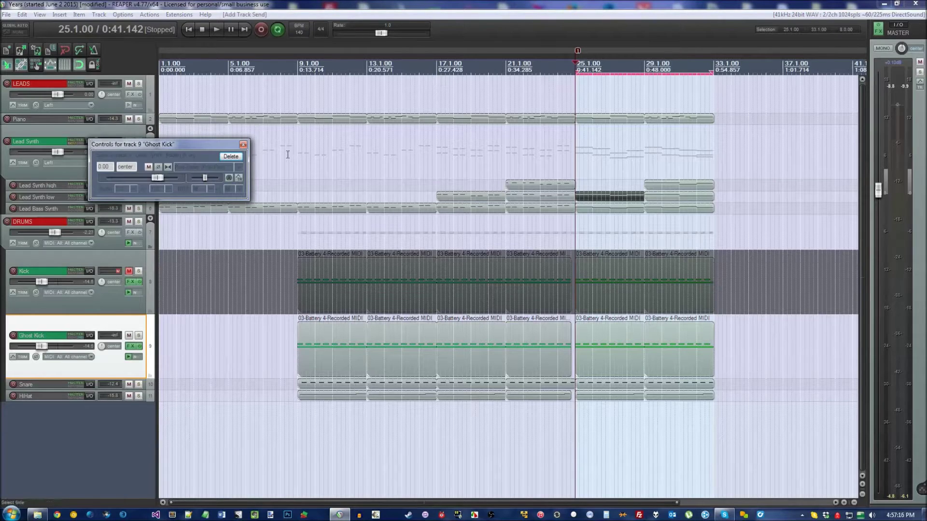
{"action": "left_click", "coordinate": [243, 145]}
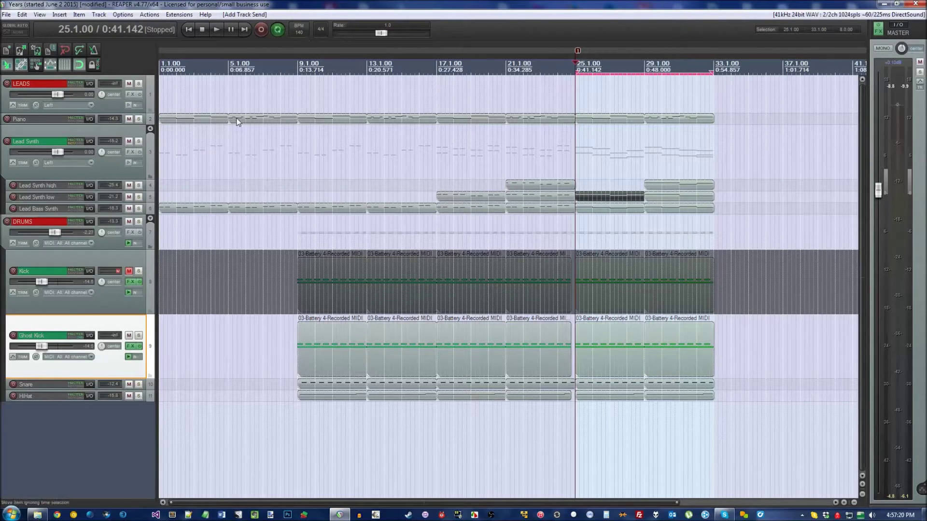
- Audition from bar 25, toggle Ghost Kick's solo, then select and solo Lead Synth
{"action": "left_click", "coordinate": [217, 30]}
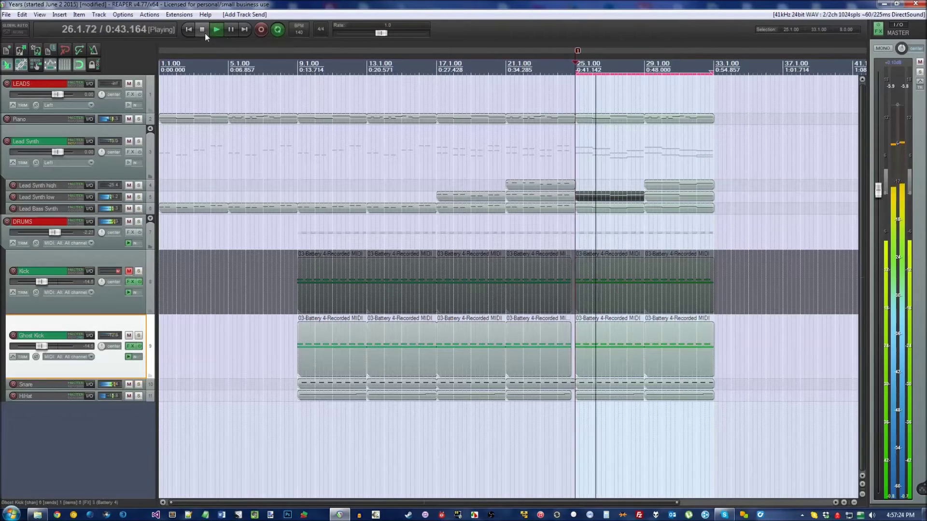
{"action": "left_click", "coordinate": [205, 32]}
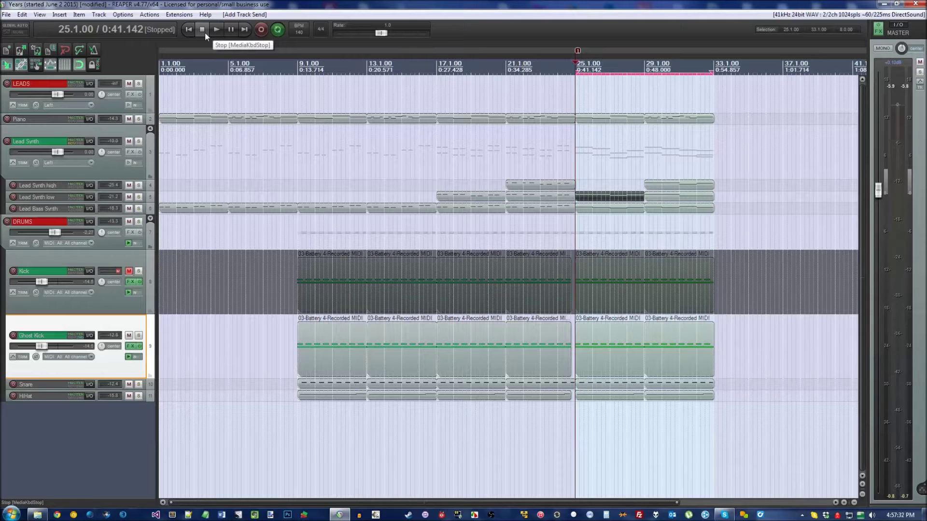
{"action": "left_click", "coordinate": [138, 336]}
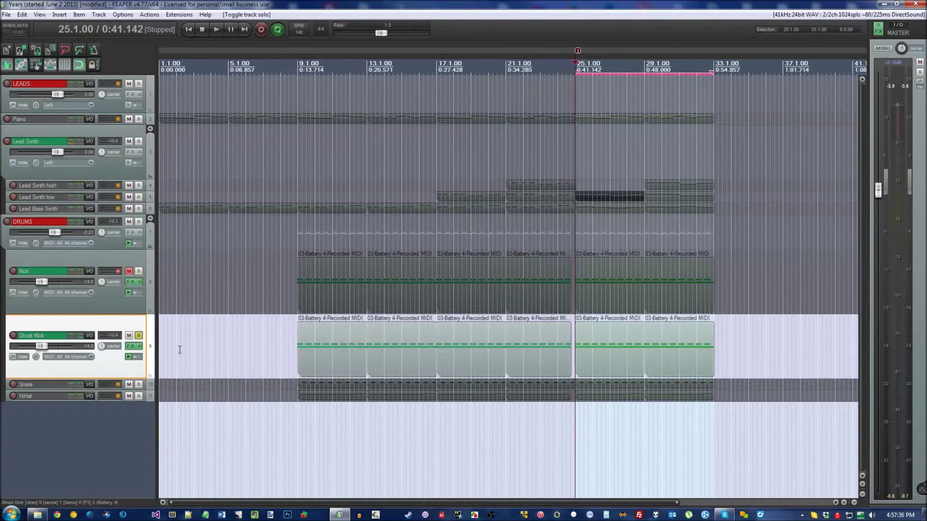
{"action": "left_click", "coordinate": [139, 336]}
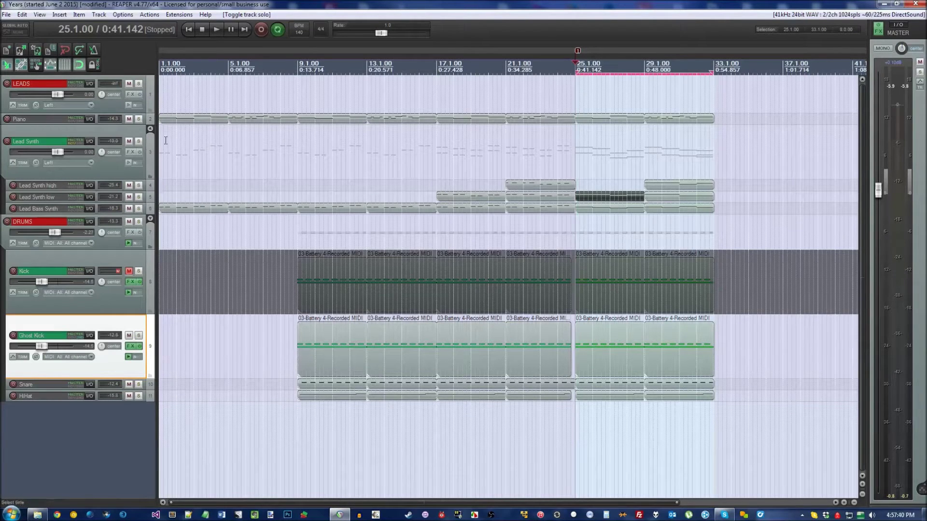
{"action": "left_click", "coordinate": [152, 154]}
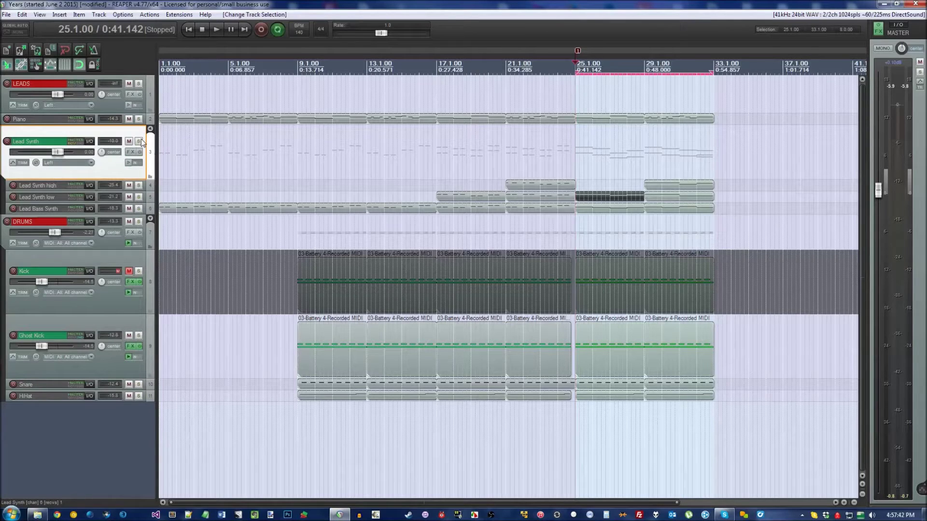
{"action": "left_click", "coordinate": [139, 141]}
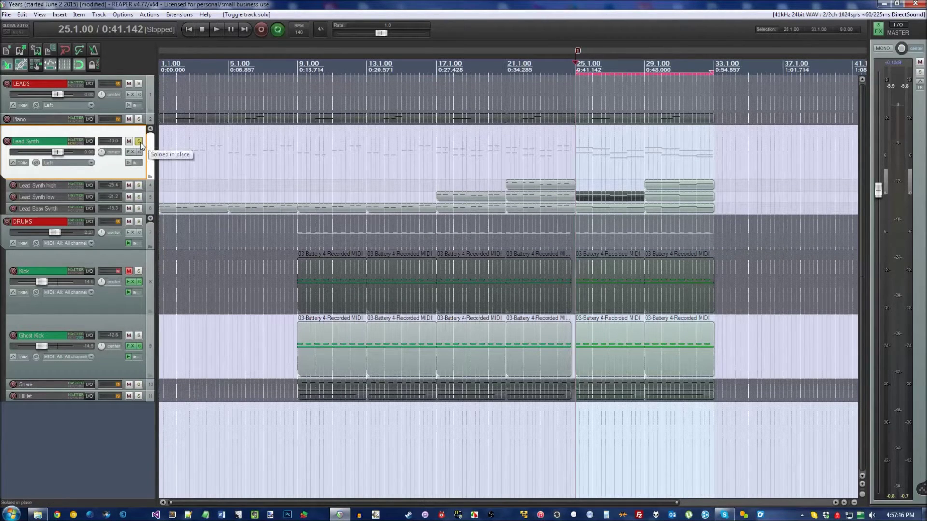
- Compare Lead Synth and Ghost Kick soloed during playback, then stop and reopen Ghost Kick's routing
{"action": "left_click", "coordinate": [217, 30]}
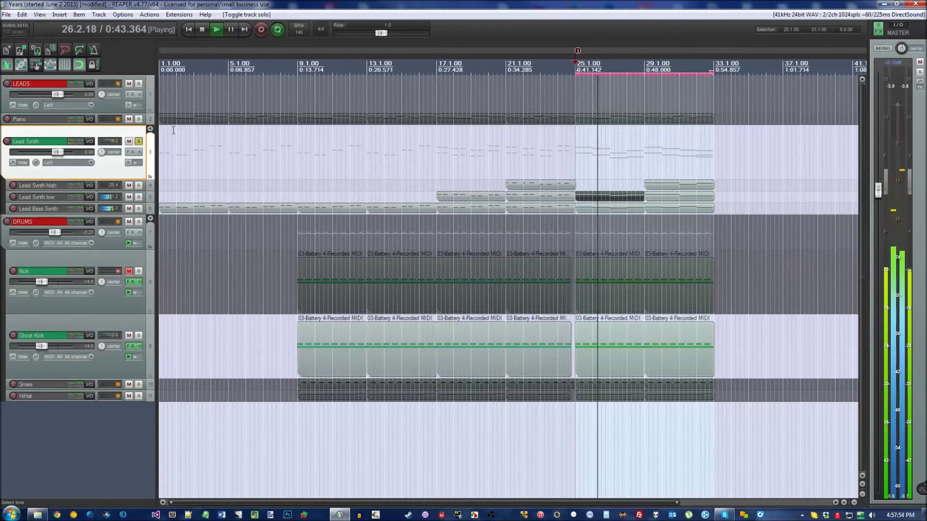
{"action": "left_click", "coordinate": [139, 141]}
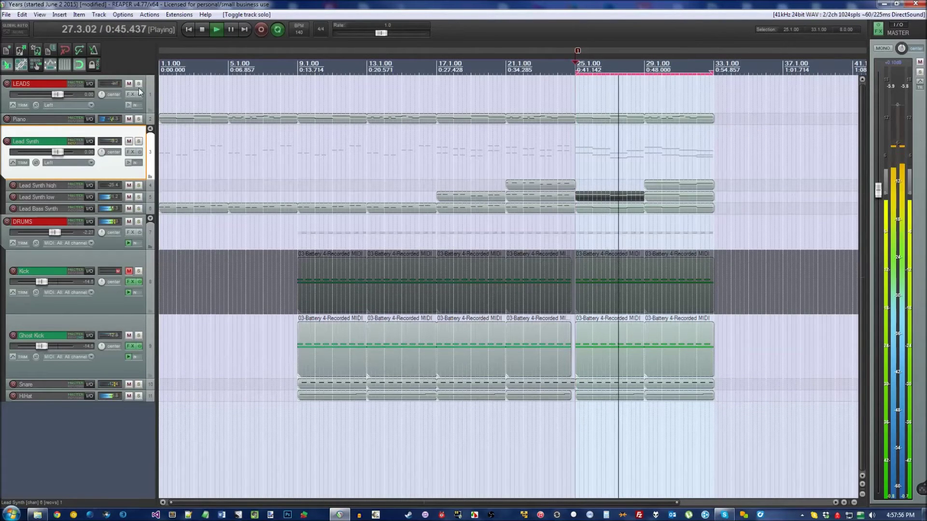
{"action": "left_click", "coordinate": [138, 336]}
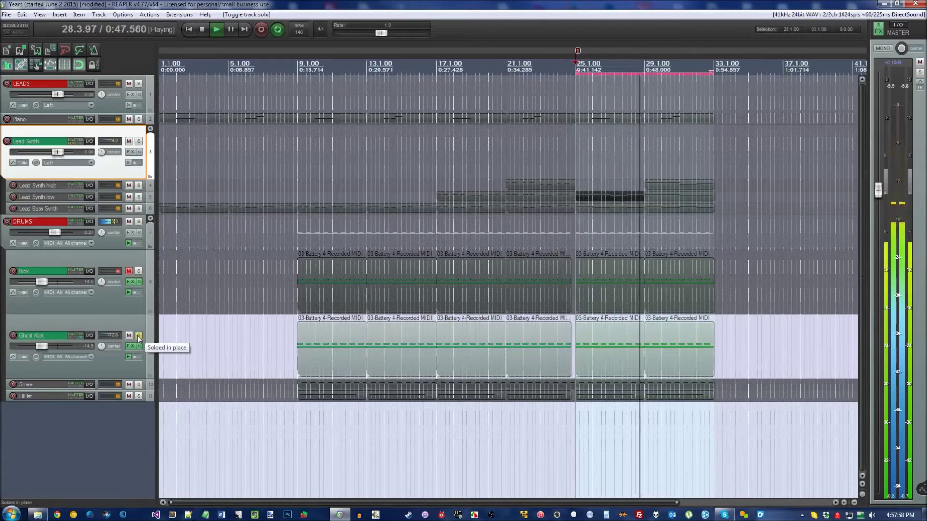
{"action": "left_click", "coordinate": [138, 335]}
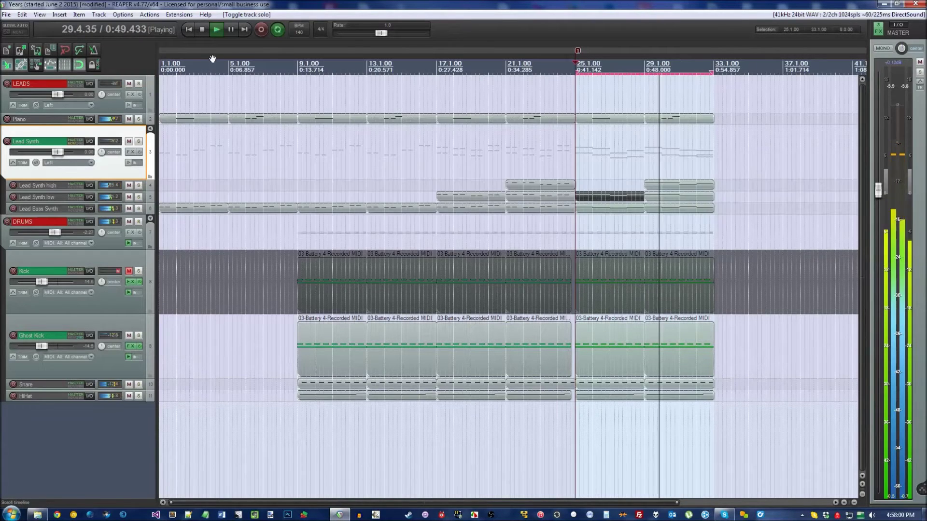
{"action": "left_click", "coordinate": [202, 29]}
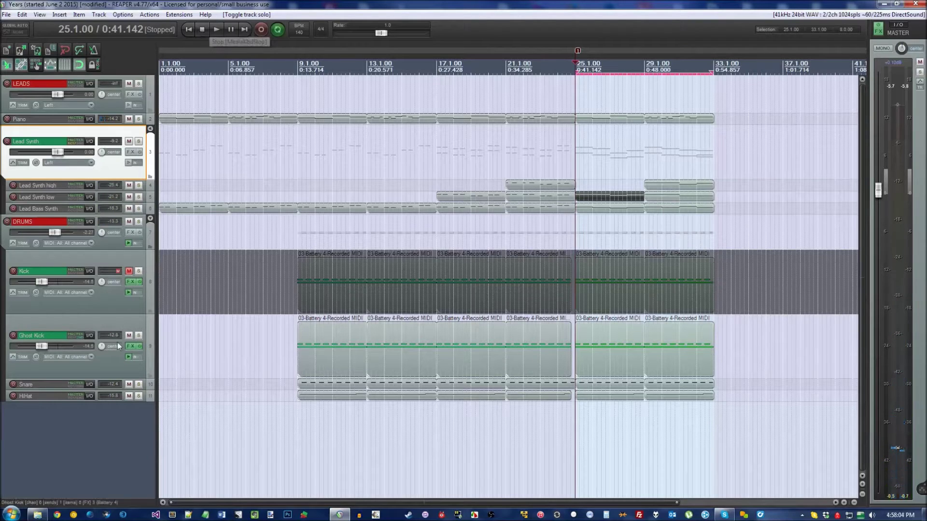
{"action": "left_click", "coordinate": [89, 335]}
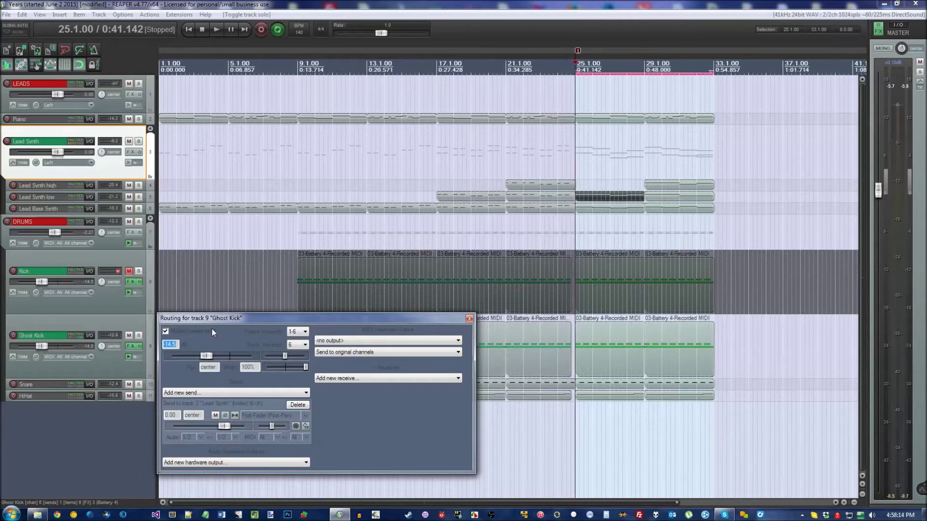
- Untick Ghost Kick's Master/parent send and close its routing window
{"action": "left_click", "coordinate": [166, 332]}
{"action": "left_click_drag", "start_coordinate": [199, 319], "coordinate": [201, 321]}
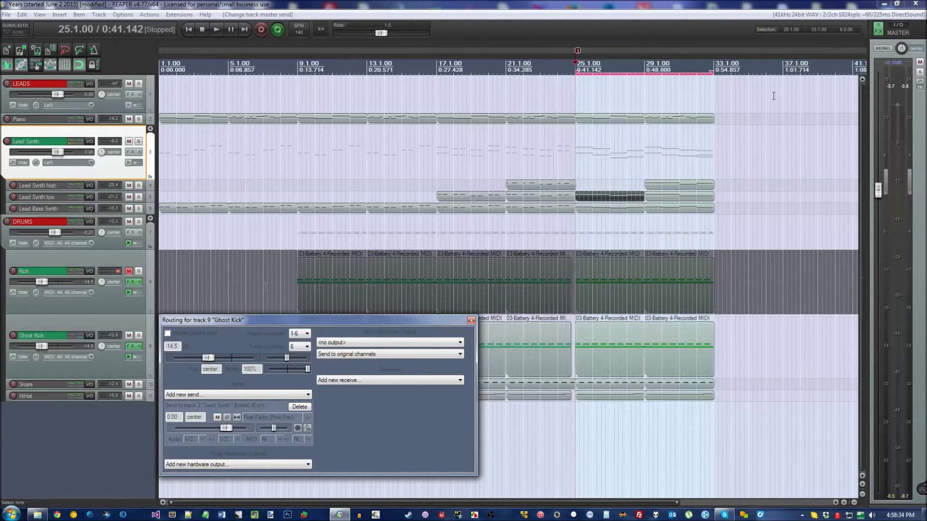
{"action": "left_click", "coordinate": [470, 320]}
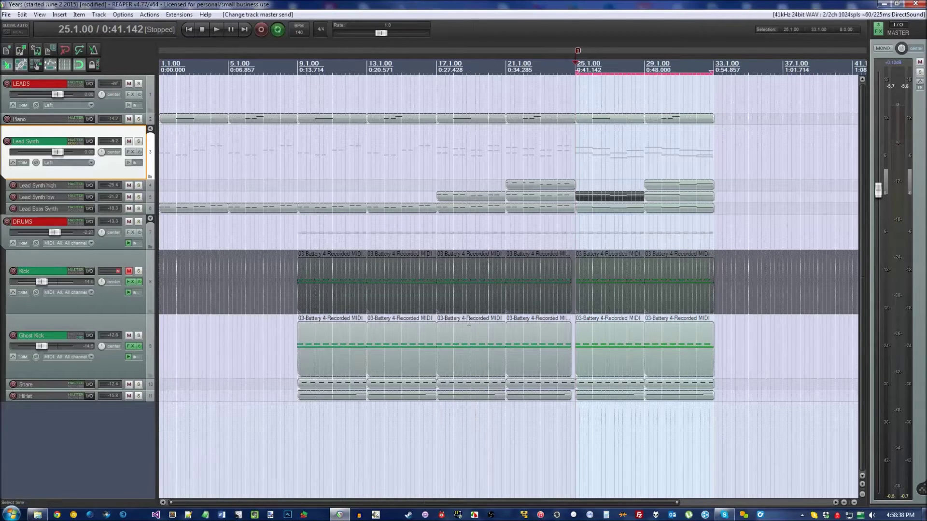
- Audition the change, then load VST: ReaComp onto the Lead Synth track
{"action": "left_click", "coordinate": [216, 31]}
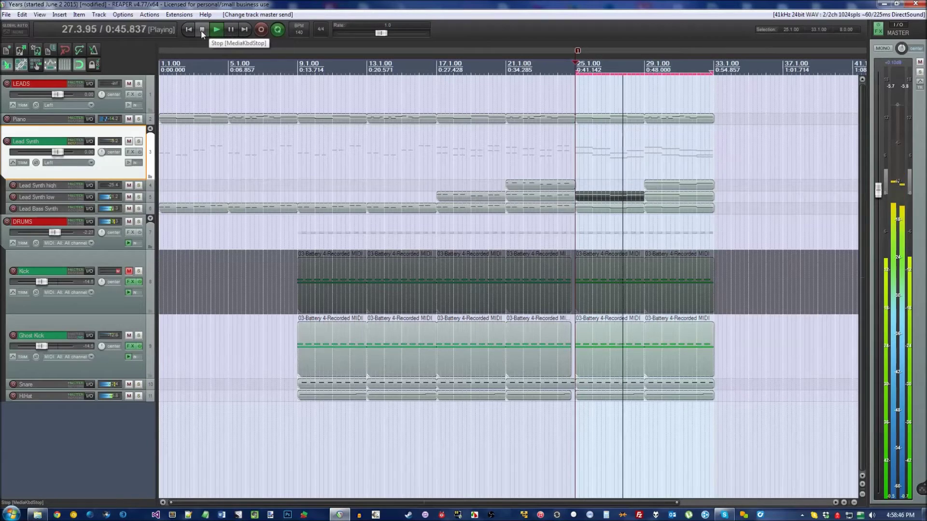
{"action": "left_click", "coordinate": [201, 30]}
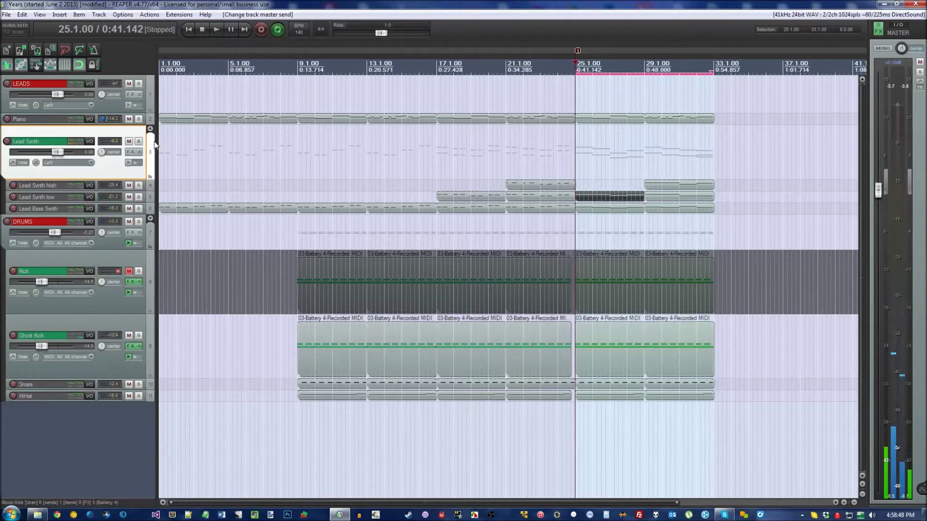
{"action": "left_click", "coordinate": [131, 152]}
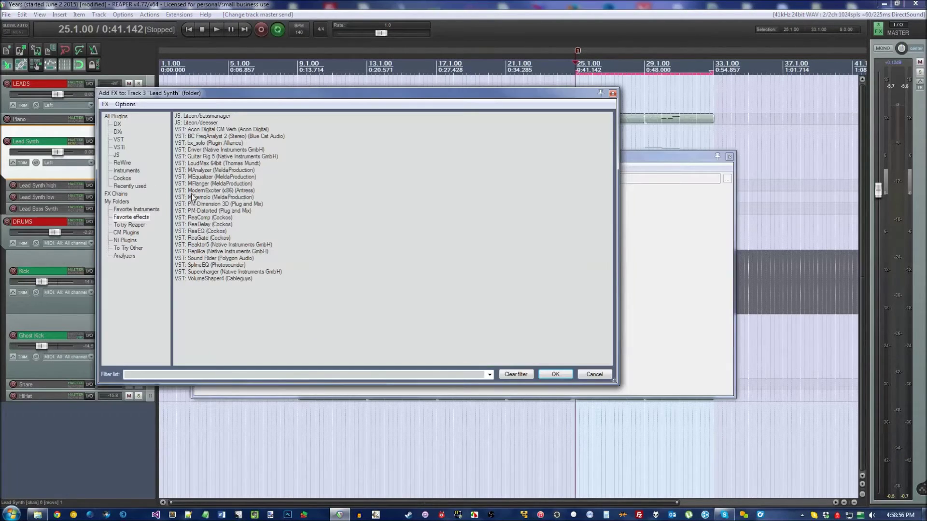
{"action": "double_click", "coordinate": [202, 217]}
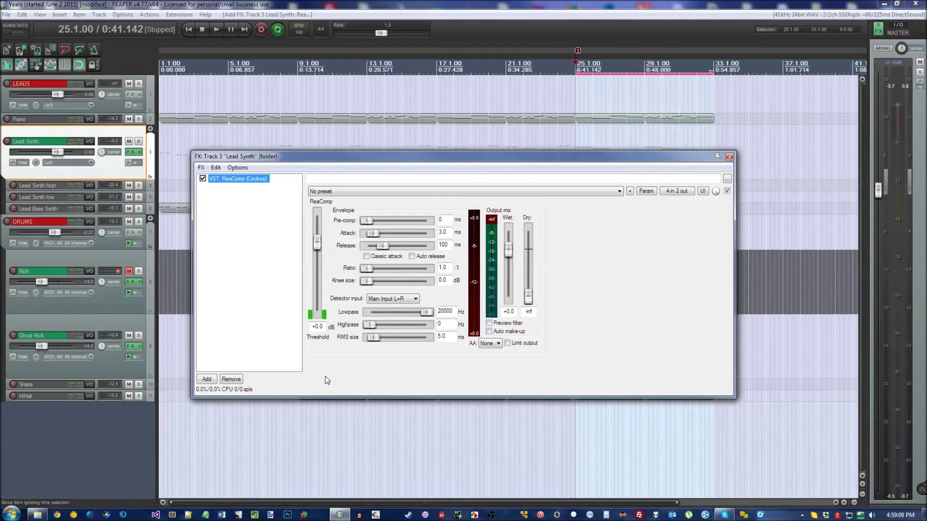
- Set ReaComp threshold to -28.7 dB and ratio to 5.3:1, auditioning with Lead Synth soloed
{"action": "left_click", "coordinate": [218, 27]}
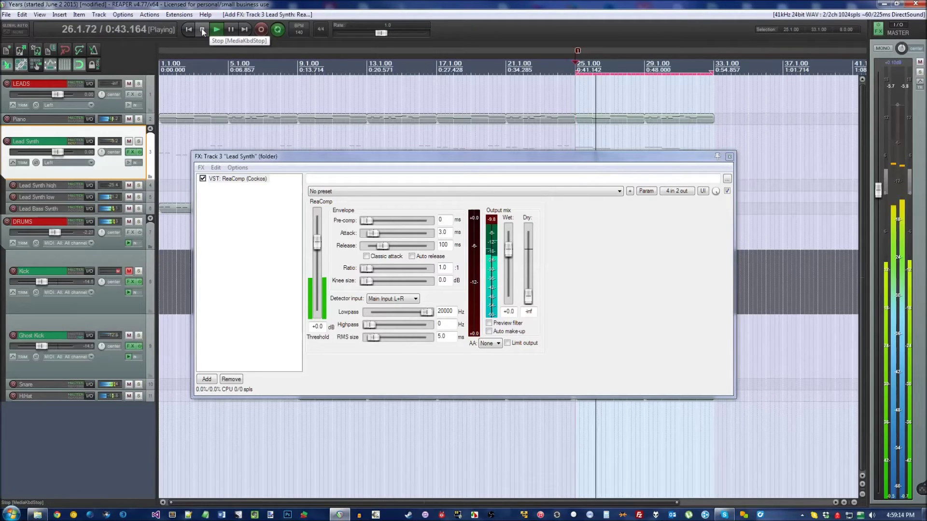
{"action": "left_click", "coordinate": [203, 30]}
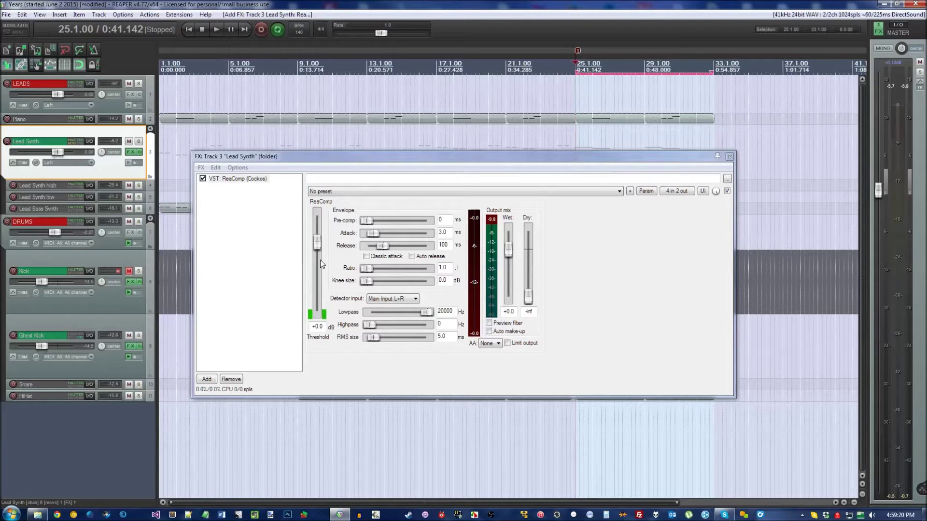
{"action": "left_click_drag", "start_coordinate": [318, 241], "coordinate": [318, 288]}
{"action": "left_click_drag", "start_coordinate": [368, 268], "coordinate": [373, 271]}
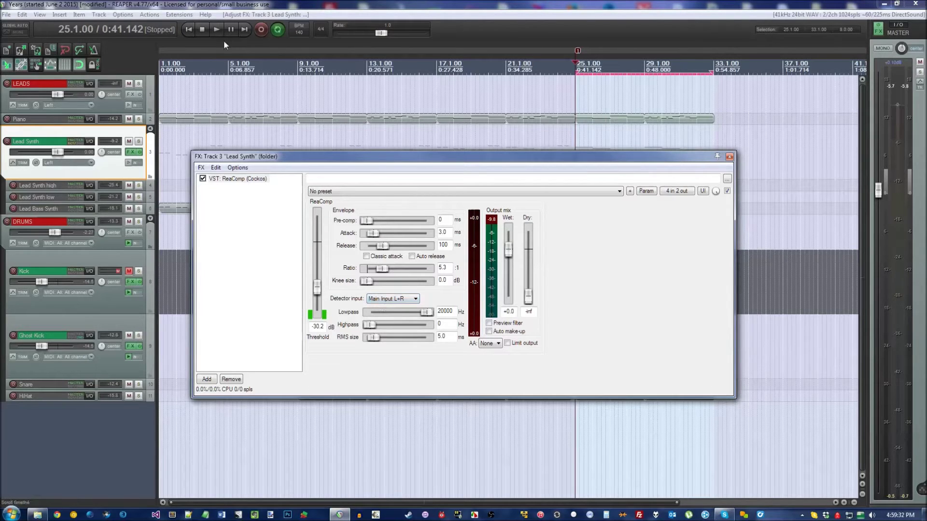
{"action": "left_click", "coordinate": [140, 140]}
{"action": "left_click", "coordinate": [213, 32]}
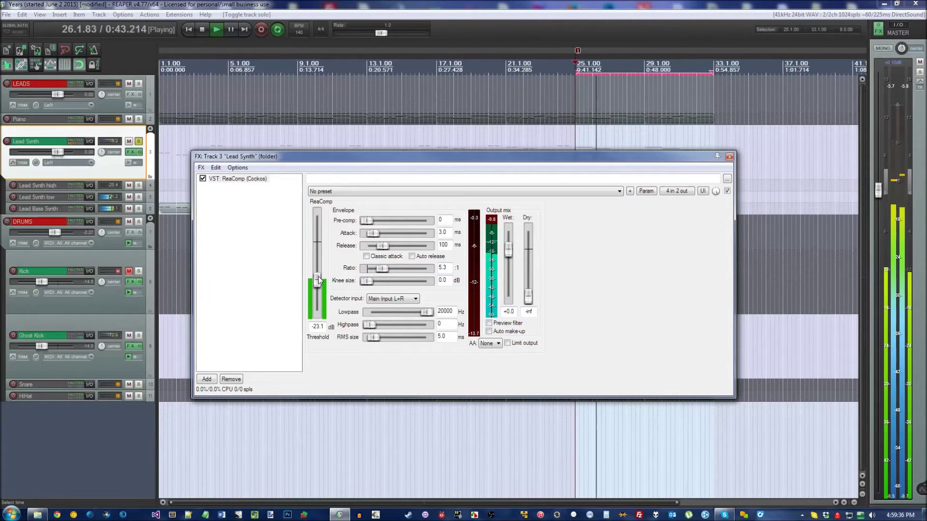
{"action": "scroll", "coordinate": [319, 285], "scroll_direction": "up", "scroll_amount": 2}
{"action": "mouse_move", "coordinate": [319, 285]}
{"action": "left_mouse_down"}
{"action": "mouse_move", "coordinate": [318, 303]}
{"action": "mouse_move", "coordinate": [318, 286]}
{"action": "left_mouse_up"}
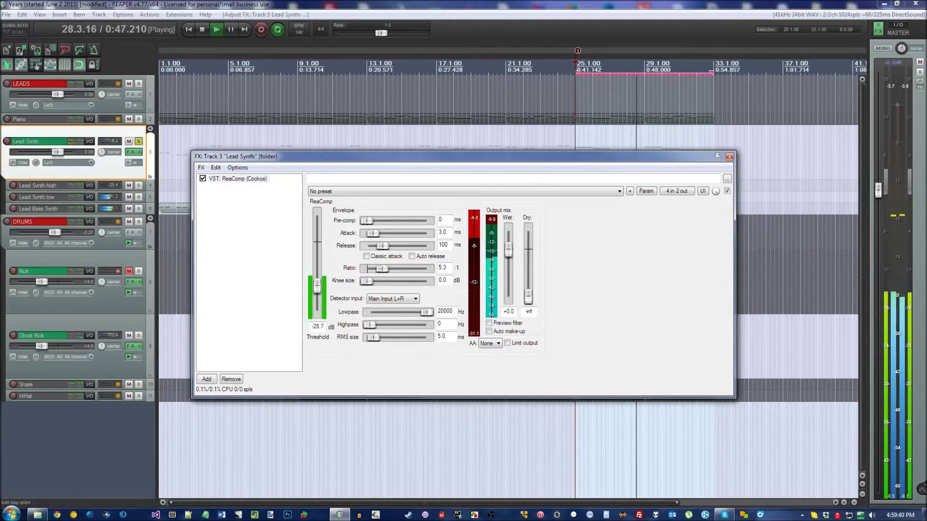
{"action": "left_click", "coordinate": [201, 30]}
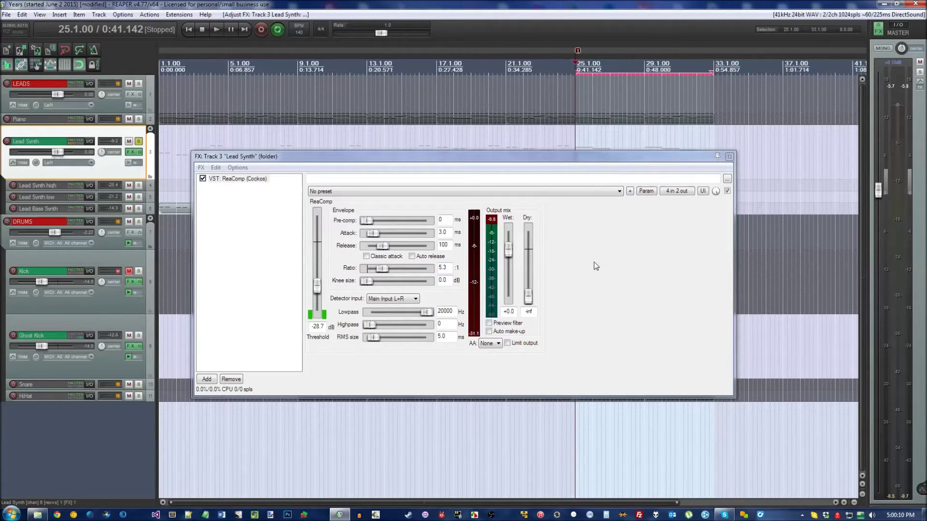
{"action": "left_click", "coordinate": [675, 192]}
{"action": "left_click_drag", "start_coordinate": [700, 199], "coordinate": [603, 174]}
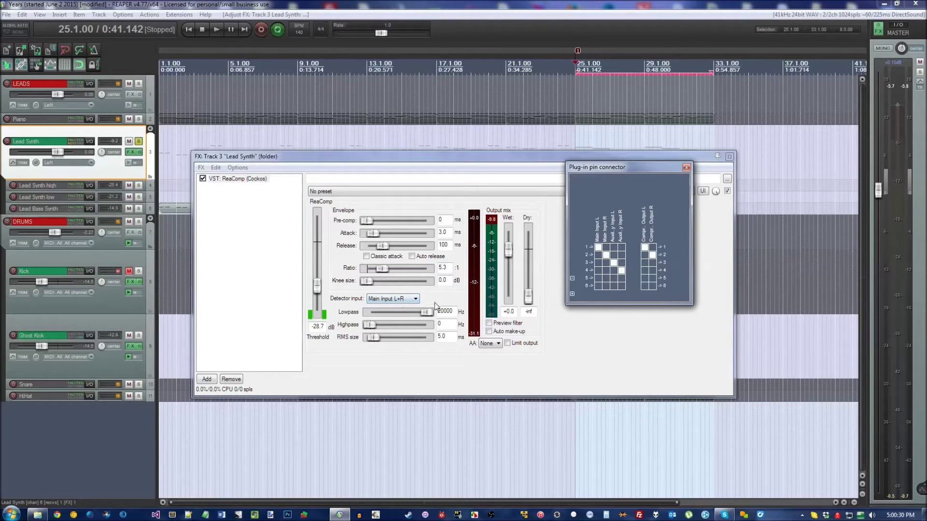
{"action": "left_click", "coordinate": [686, 167]}
{"action": "left_click_drag", "start_coordinate": [554, 162], "coordinate": [624, 95]}
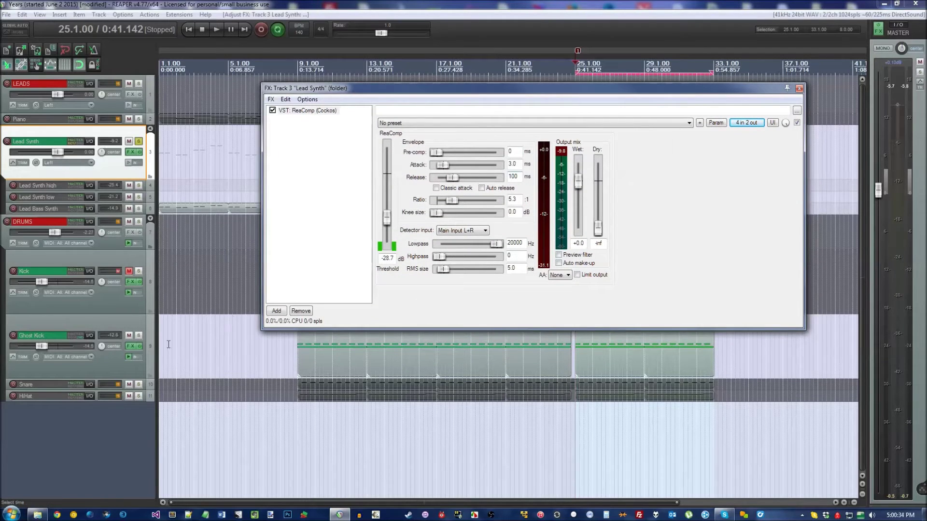
{"action": "left_click", "coordinate": [152, 337]}
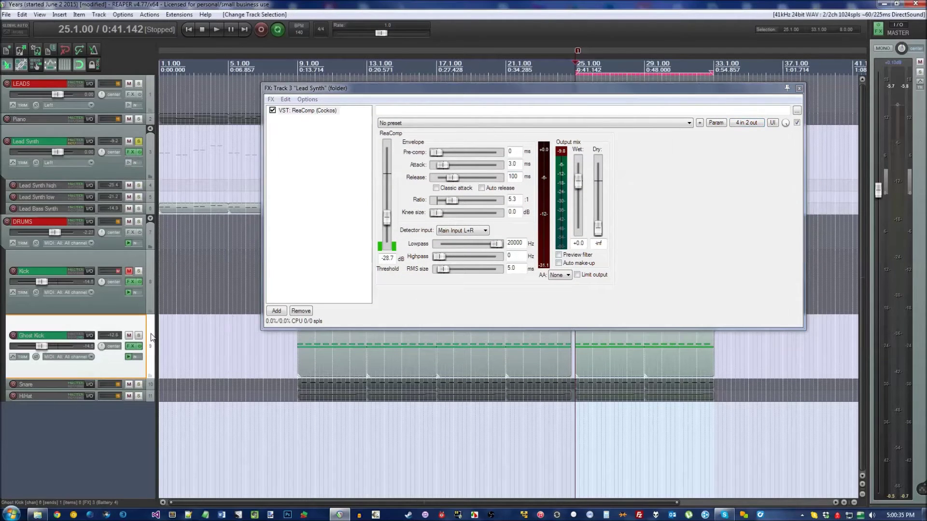
- Set Ghost Kick's send to Lead Synth to destination channels 3/4 and close the routing window
{"action": "left_click", "coordinate": [89, 336]}
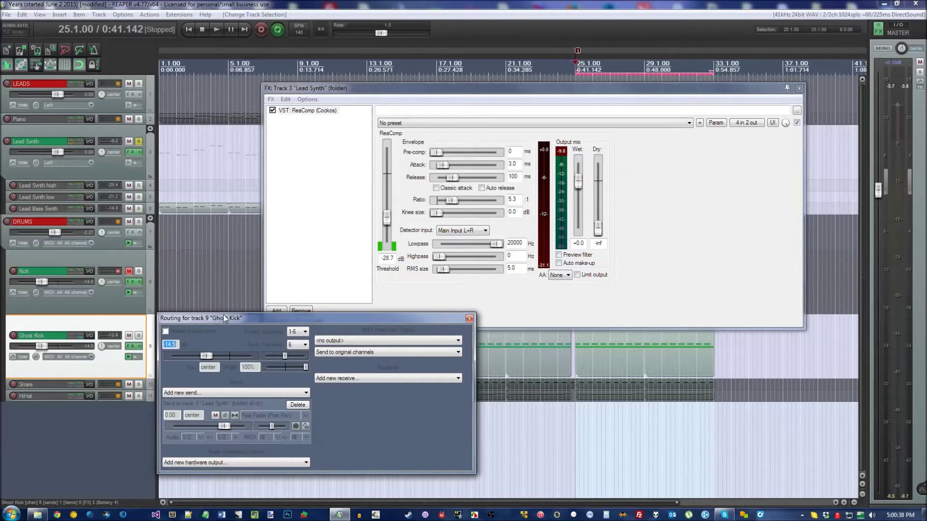
{"action": "left_click_drag", "start_coordinate": [224, 317], "coordinate": [217, 259]}
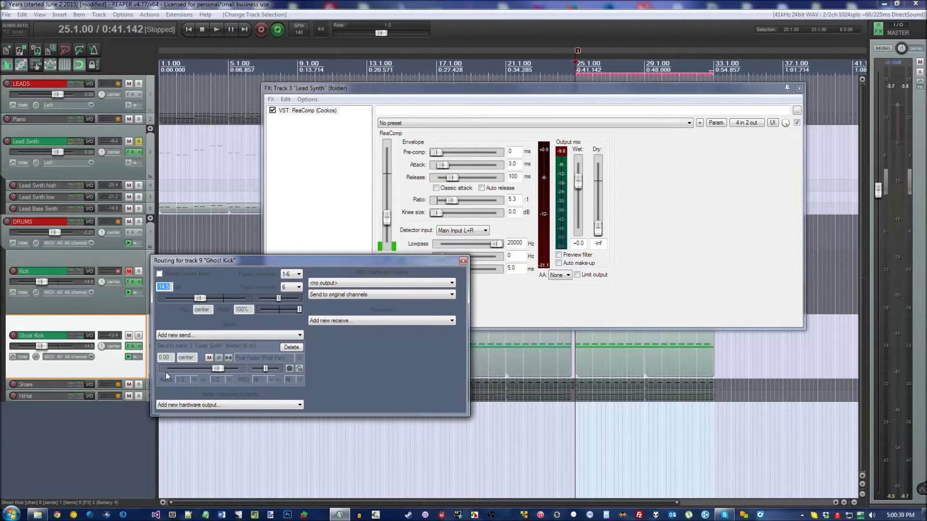
{"action": "left_click", "coordinate": [219, 379]}
{"action": "left_click", "coordinate": [235, 280]}
{"action": "left_click_drag", "start_coordinate": [406, 257], "coordinate": [375, 309]}
{"action": "left_click", "coordinate": [426, 286]}
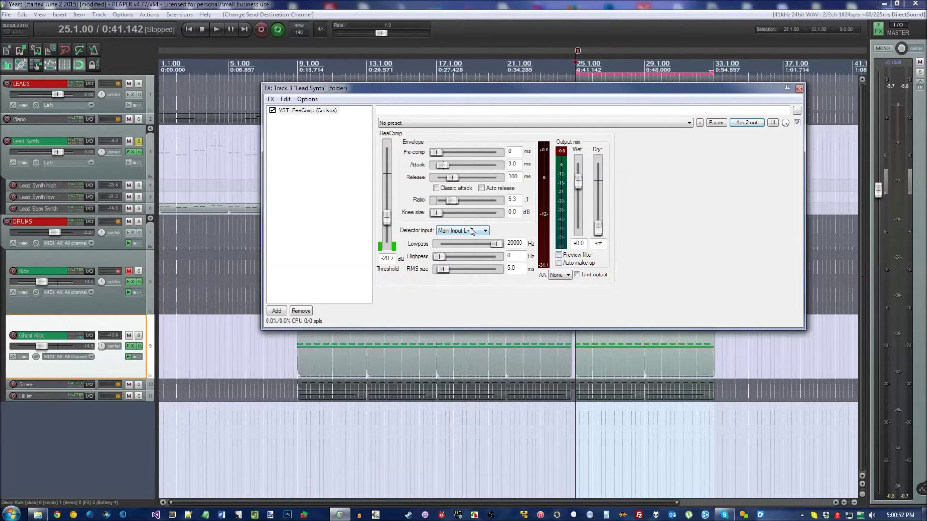
- Switch ReaComp's detector input to Auxiliary Input L+R, then check Ghost Kick's routing
{"action": "left_click", "coordinate": [452, 231]}
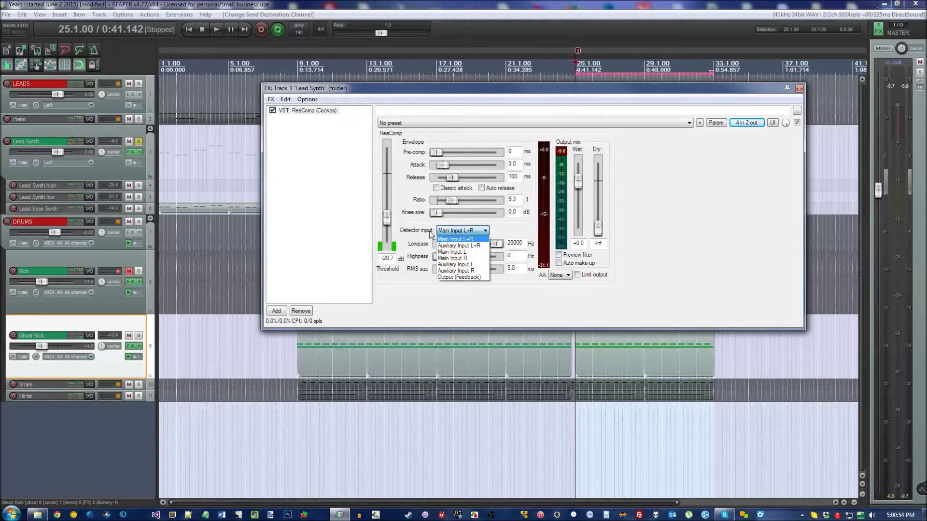
{"action": "left_click", "coordinate": [470, 246]}
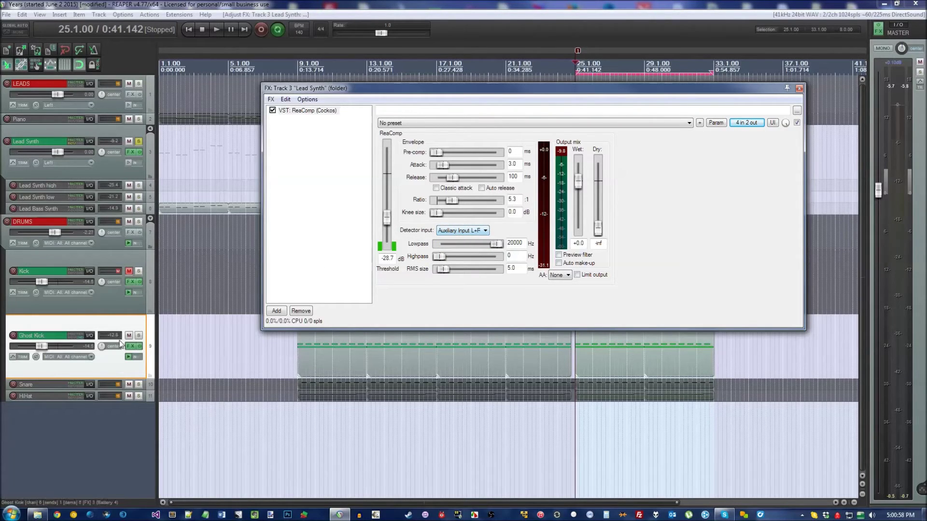
{"action": "left_click", "coordinate": [90, 335]}
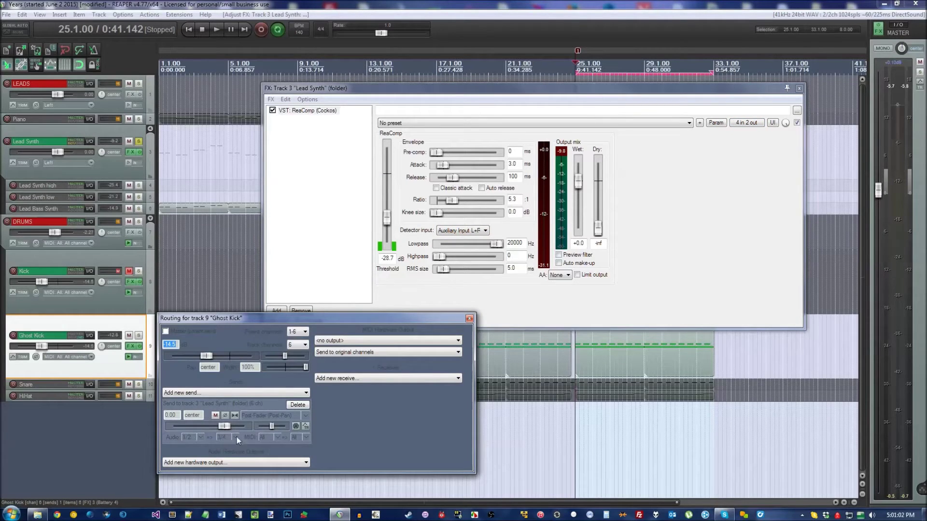
{"action": "left_click", "coordinate": [721, 159]}
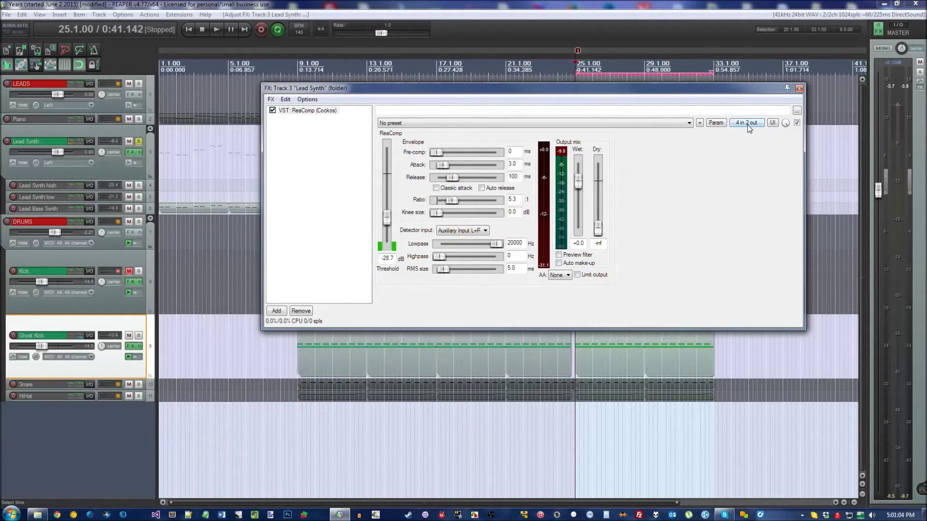
{"action": "left_click", "coordinate": [747, 125]}
{"action": "left_click_drag", "start_coordinate": [786, 129], "coordinate": [672, 110]}
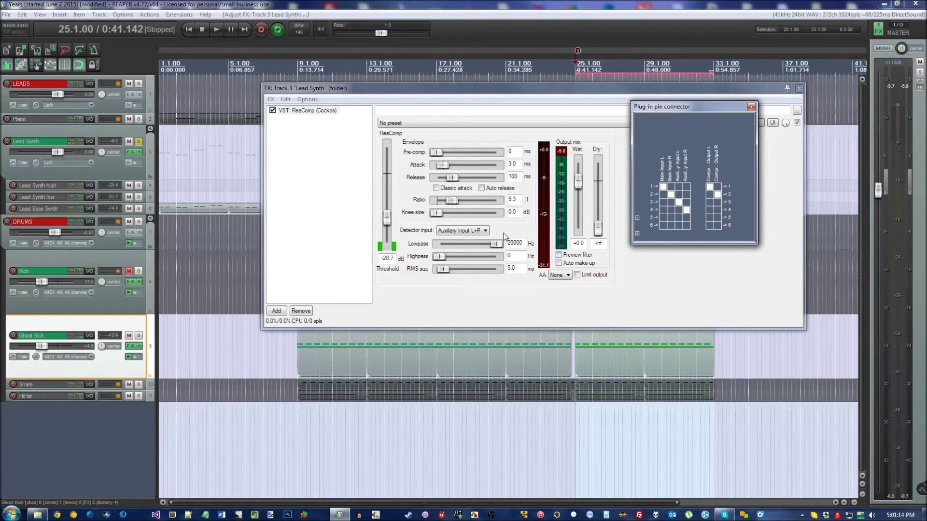
{"action": "left_click", "coordinate": [482, 230]}
{"action": "left_click", "coordinate": [467, 232]}
{"action": "left_click", "coordinate": [467, 232]}
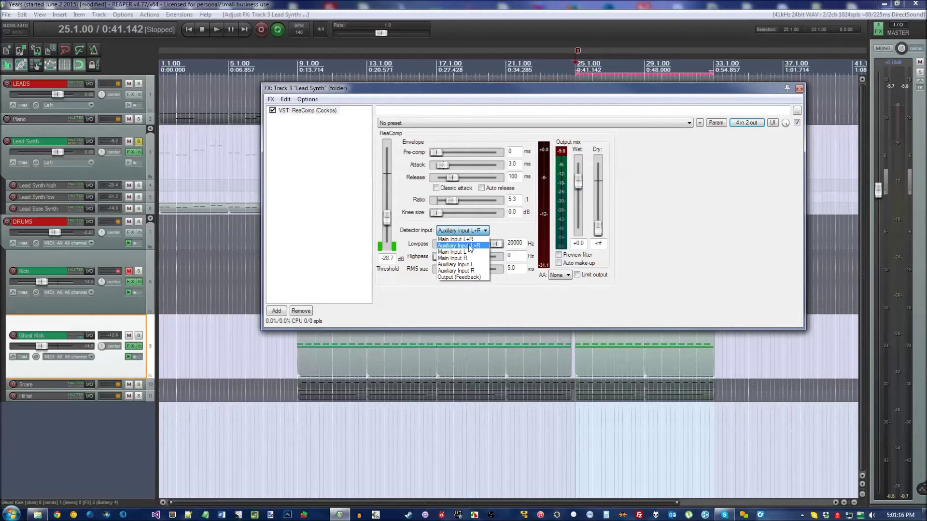
{"action": "left_click", "coordinate": [469, 246]}
{"action": "left_click", "coordinate": [89, 336]}
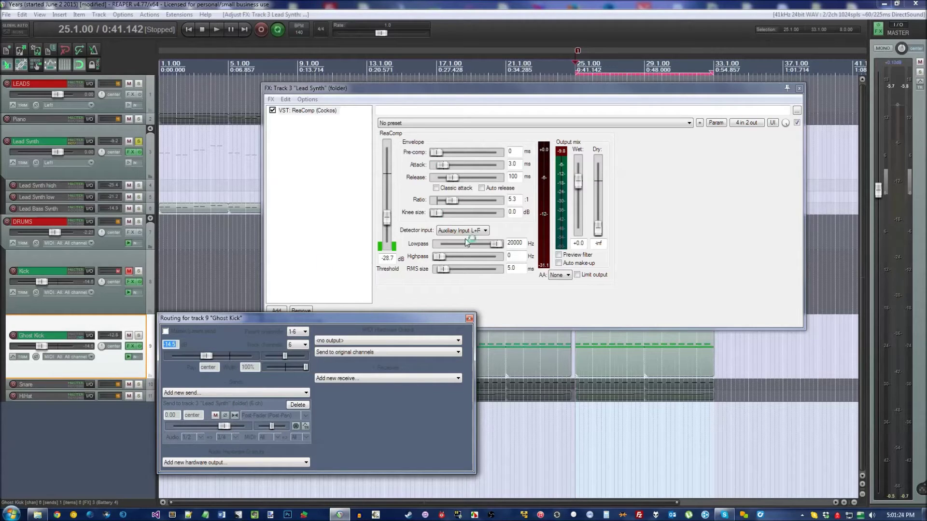
{"action": "left_click", "coordinate": [746, 123]}
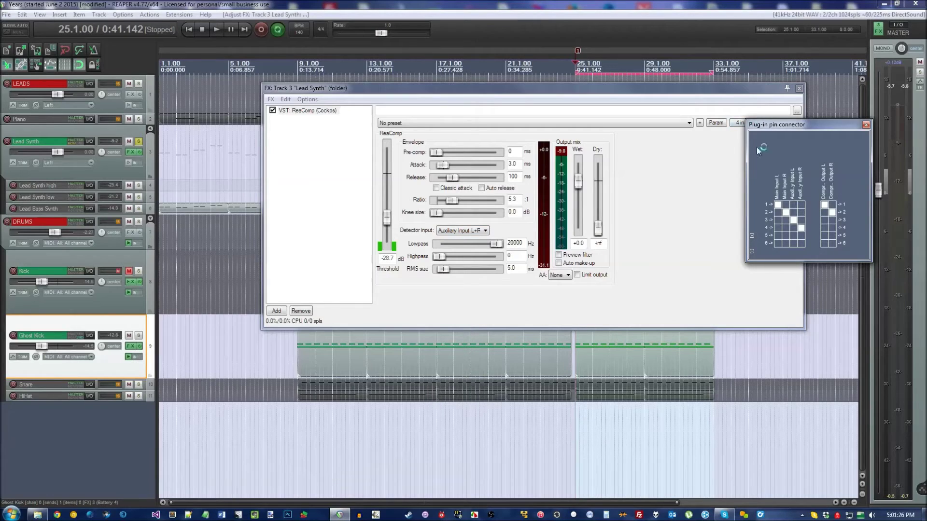
{"action": "left_click", "coordinate": [90, 335]}
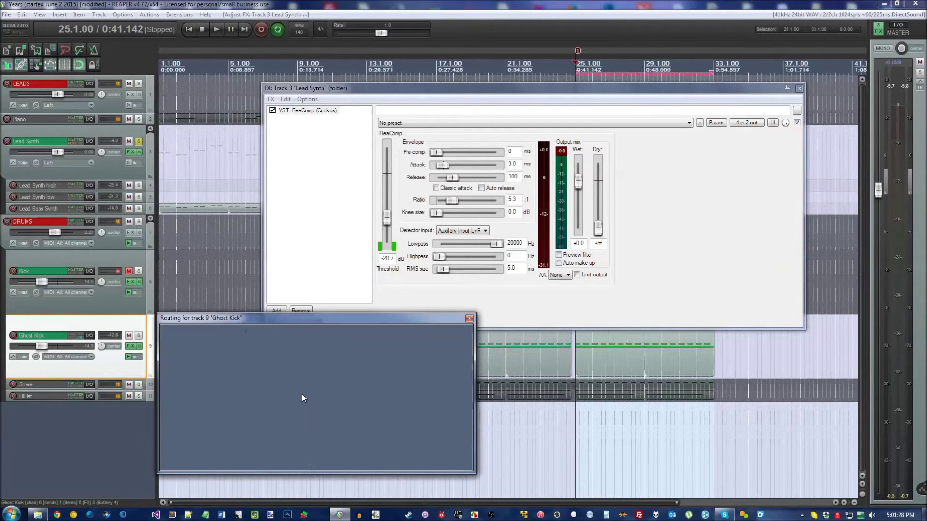
{"action": "left_click", "coordinate": [521, 301]}
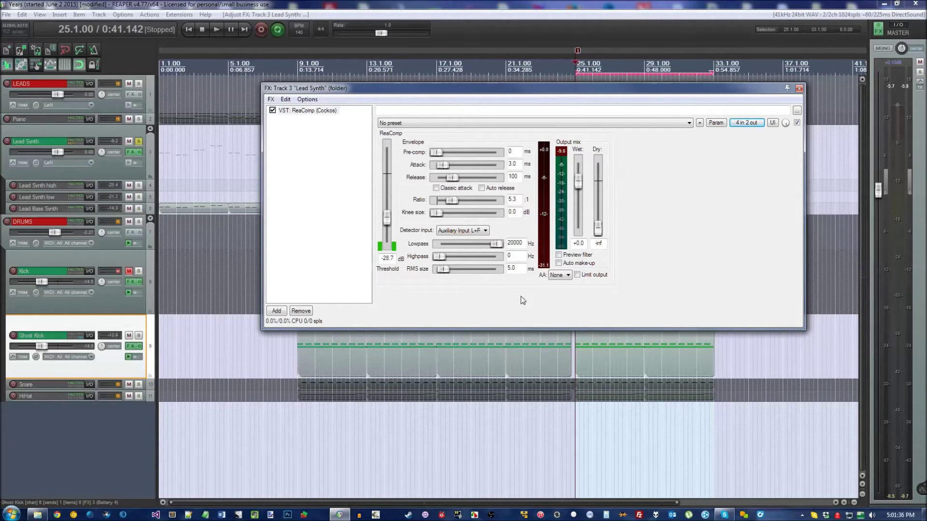
- Audition the sidechained lead with ReaComp's Preview filter on, then switch the filter back off
{"action": "left_click", "coordinate": [219, 29]}
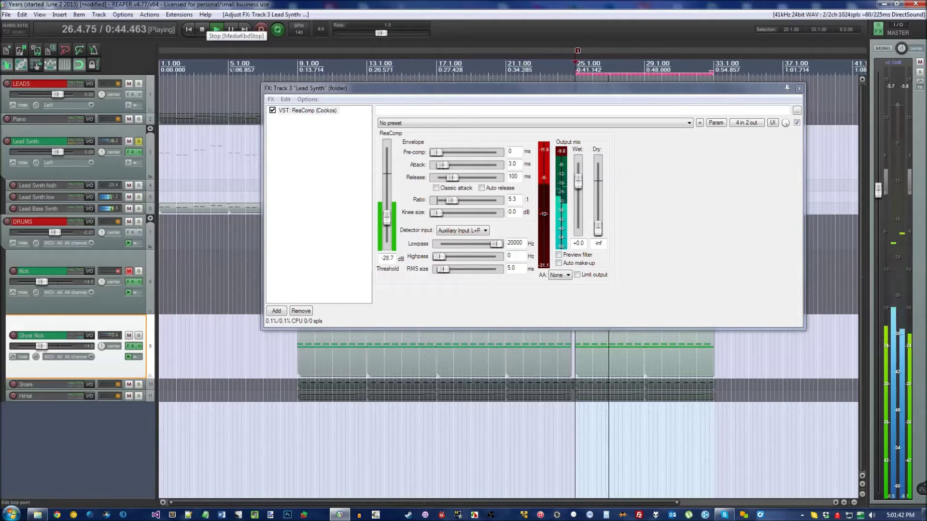
{"action": "left_click", "coordinate": [203, 30]}
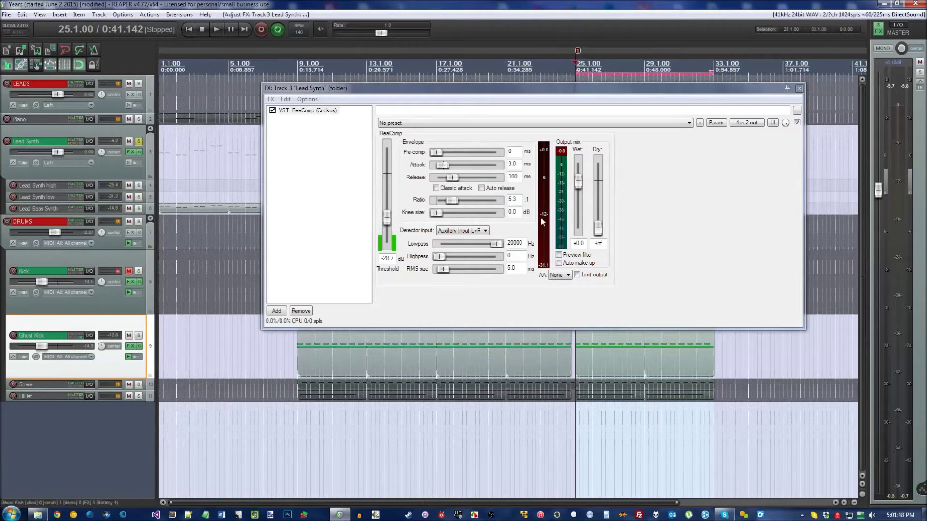
{"action": "left_click", "coordinate": [559, 256]}
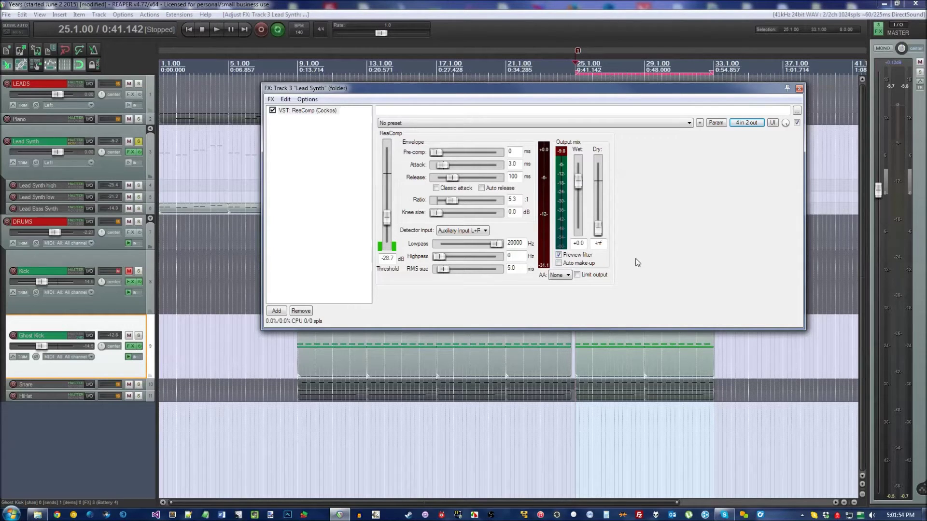
{"action": "left_click", "coordinate": [213, 27]}
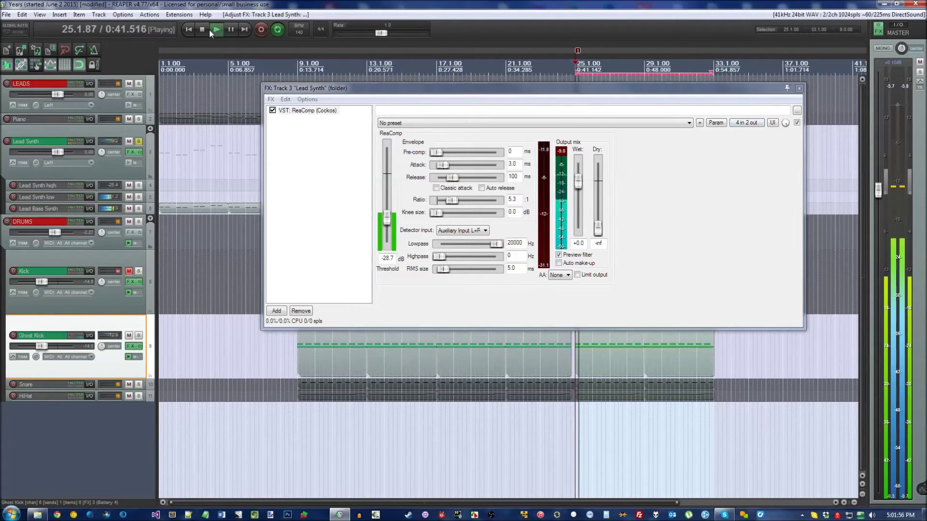
{"action": "left_click", "coordinate": [203, 30]}
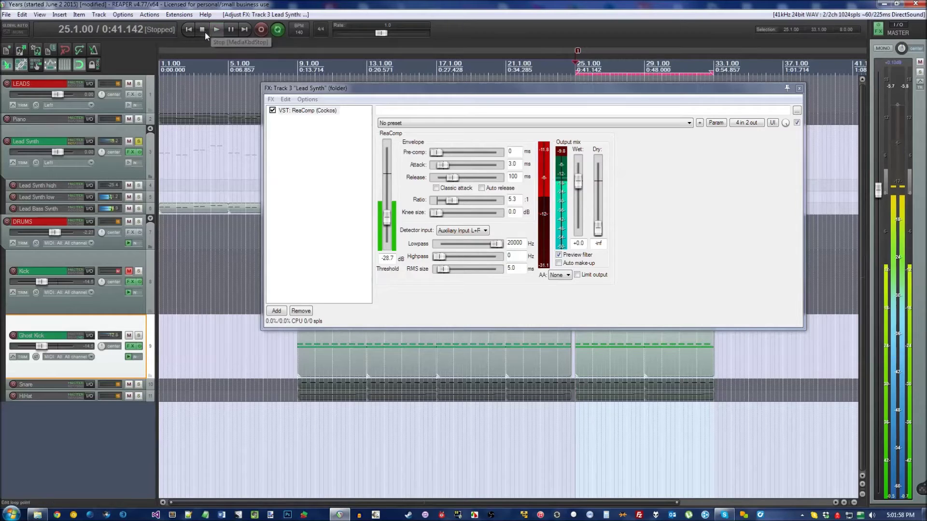
{"action": "left_click", "coordinate": [558, 254]}
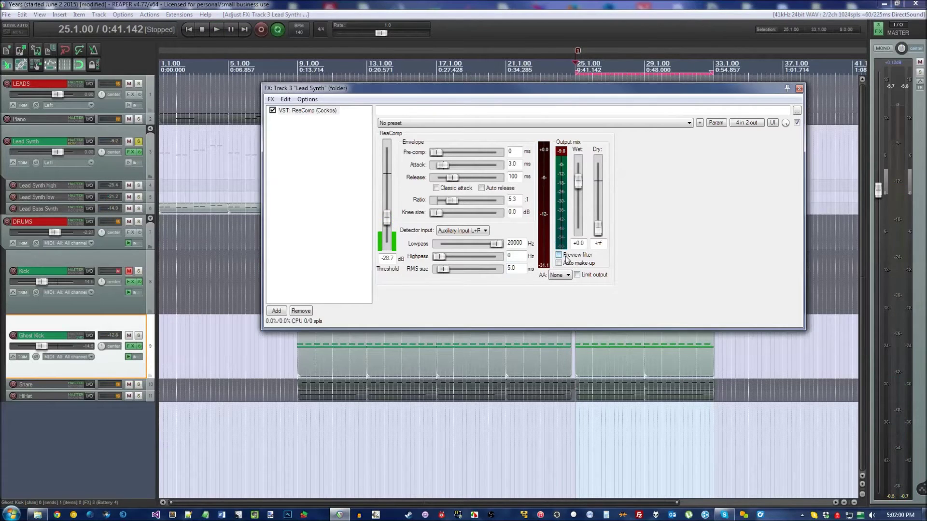
{"action": "left_click_drag", "start_coordinate": [333, 88], "coordinate": [344, 45]}
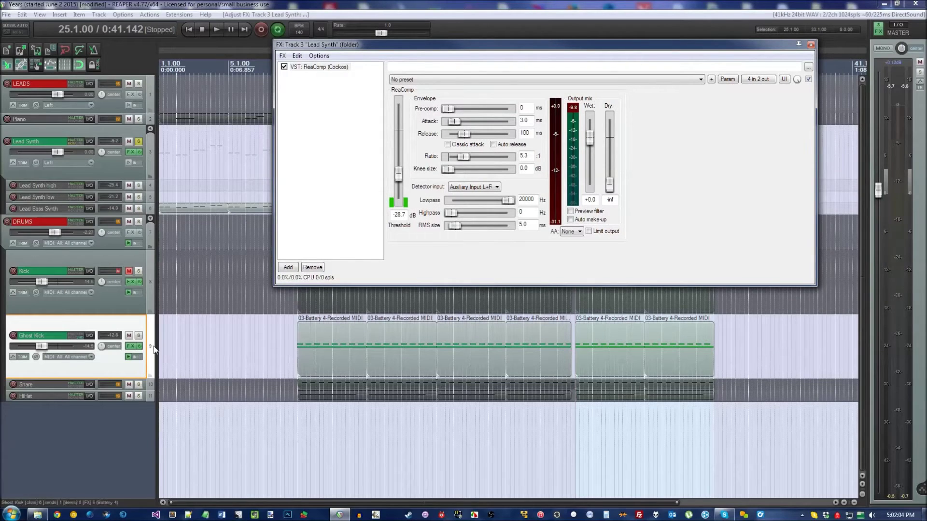
- Move the ReaComp window aside, unmute Kick, unsolo Lead Synth, and select Kick
{"action": "left_click_drag", "start_coordinate": [312, 47], "coordinate": [268, 384]}
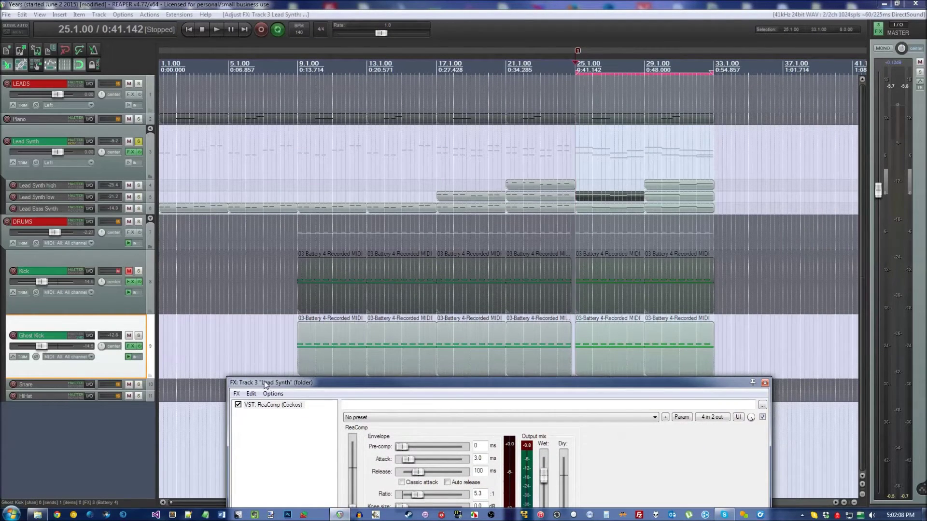
{"action": "left_click", "coordinate": [128, 272]}
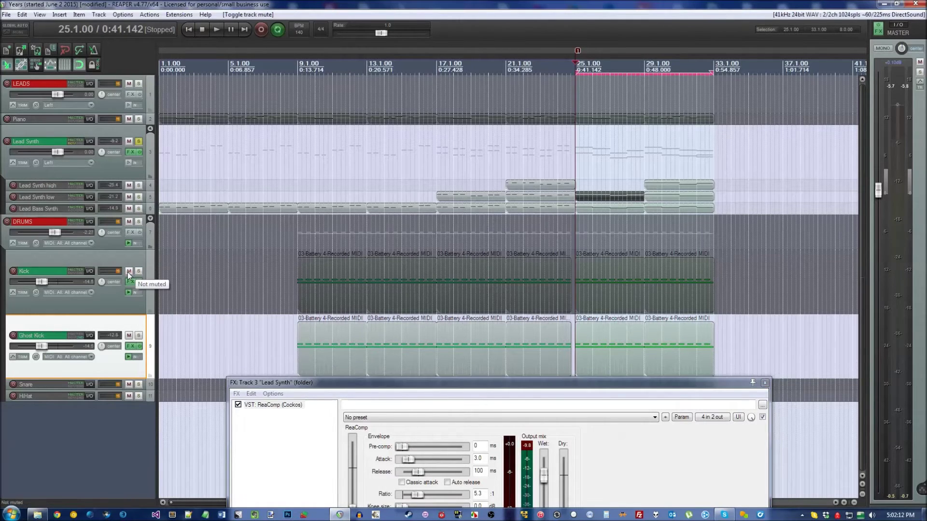
{"action": "left_click", "coordinate": [138, 141]}
{"action": "left_click", "coordinate": [77, 307]}
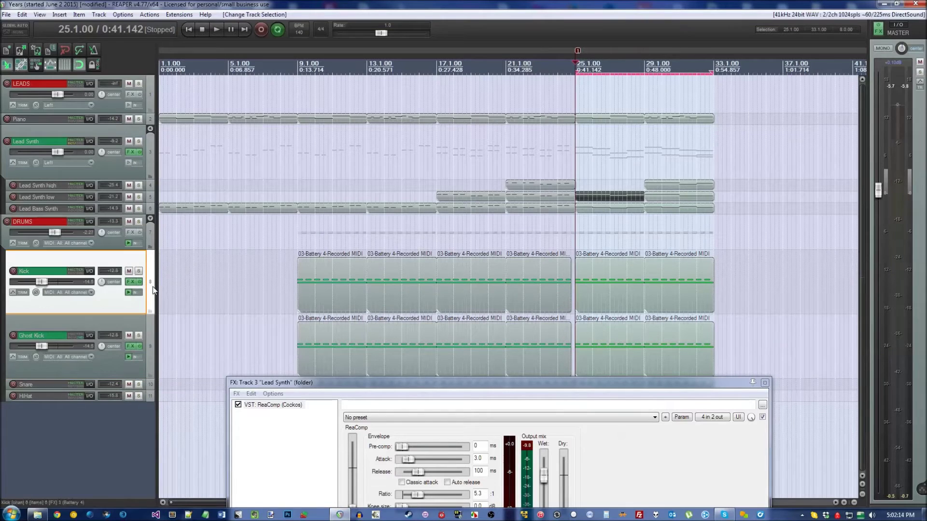
- While playing, set ReaComp to -26.8 dB threshold, 7.8:1 ratio, 27 ms release and 3.1 dB knee, then close it
{"action": "left_click", "coordinate": [215, 29]}
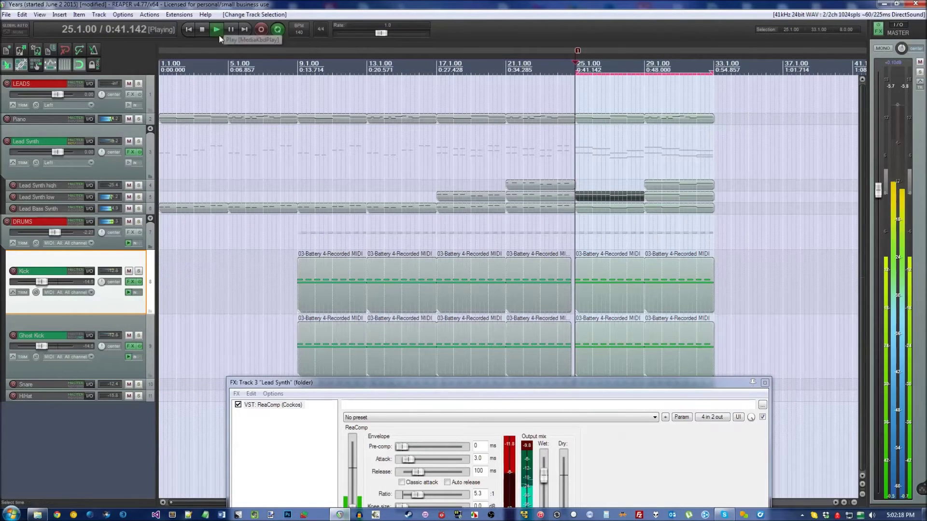
{"action": "left_click_drag", "start_coordinate": [395, 382], "coordinate": [333, 193]}
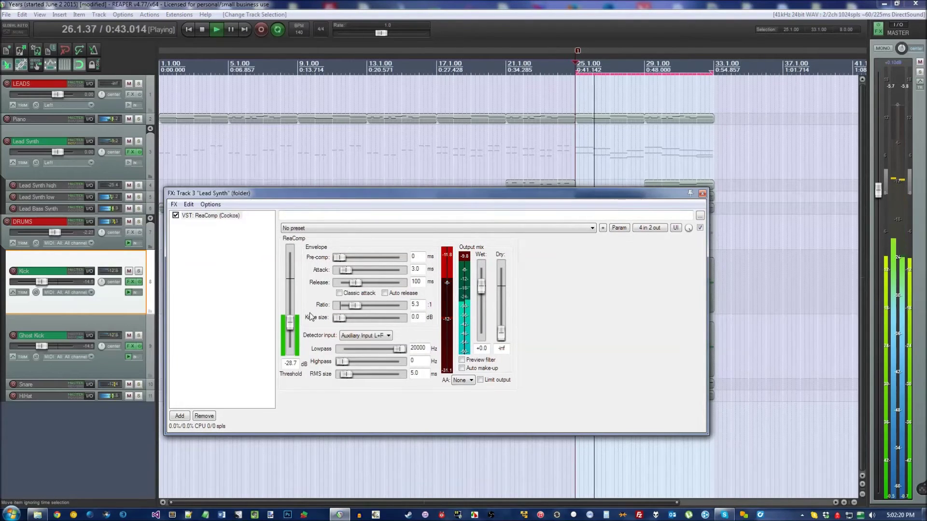
{"action": "left_click_drag", "start_coordinate": [292, 327], "coordinate": [291, 323]}
{"action": "left_click_drag", "start_coordinate": [354, 305], "coordinate": [348, 318]}
{"action": "mouse_move", "coordinate": [355, 283]}
{"action": "left_mouse_down"}
{"action": "mouse_move", "coordinate": [352, 290]}
{"action": "mouse_move", "coordinate": [344, 270]}
{"action": "left_mouse_up"}
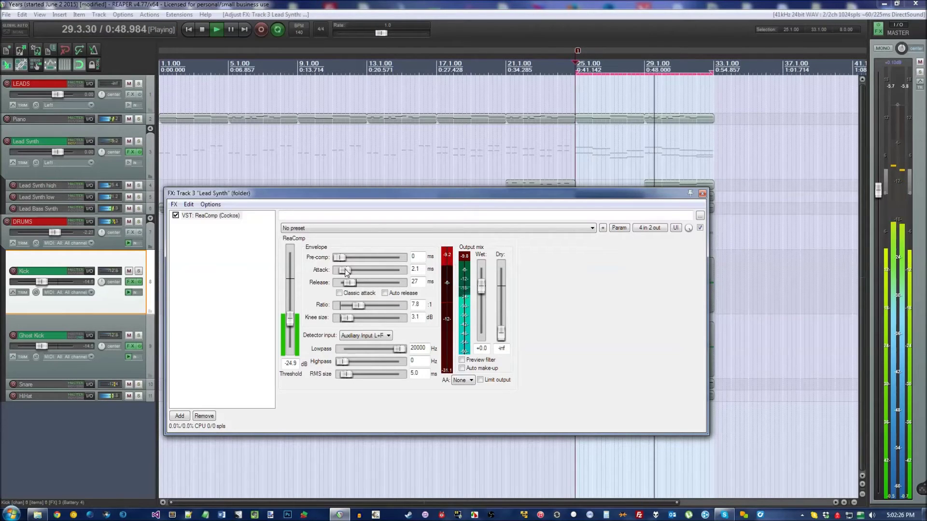
{"action": "left_click_drag", "start_coordinate": [290, 319], "coordinate": [290, 322]}
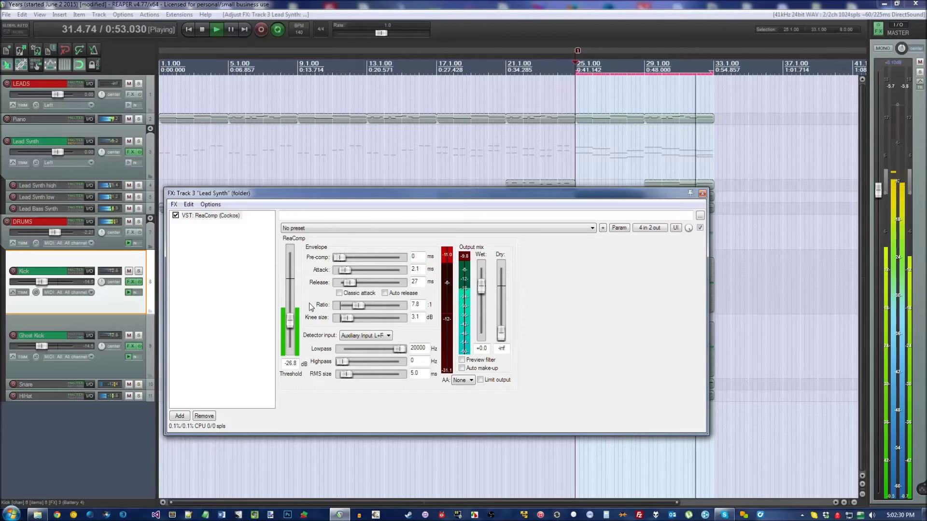
{"action": "left_click", "coordinate": [203, 30]}
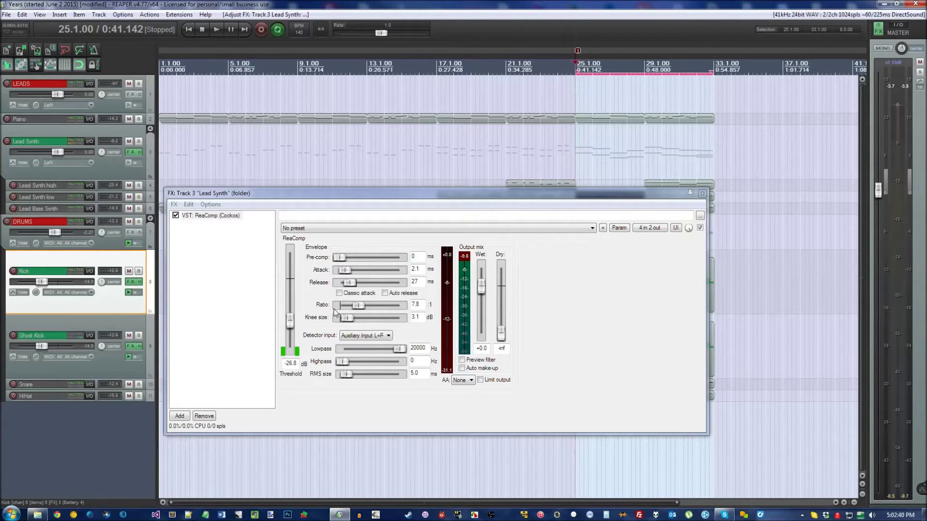
{"action": "left_click_drag", "start_coordinate": [447, 194], "coordinate": [429, 253]}
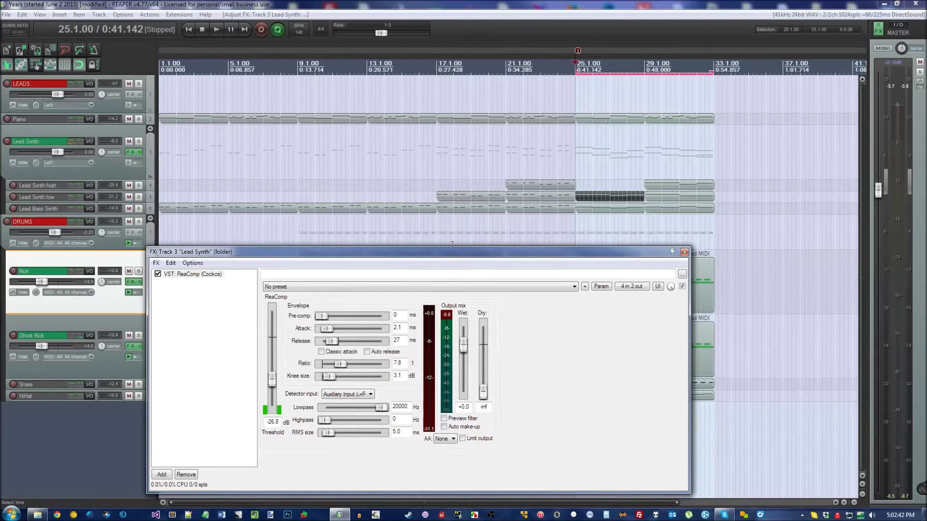
{"action": "key", "text": "Escape"}
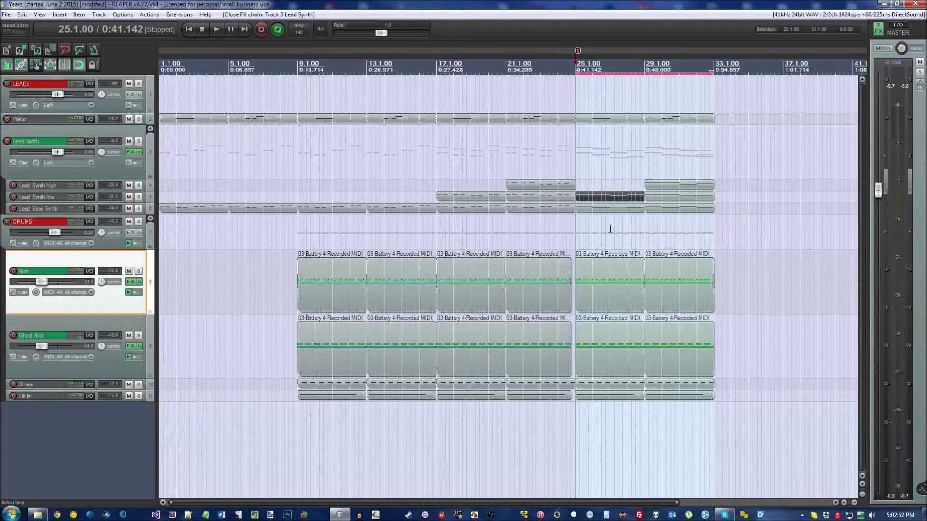
- Change Ghost Kick's send destination from channels 3/4 to 5/6, then reopen Lead Synth's FX chain
{"action": "left_click", "coordinate": [89, 336]}
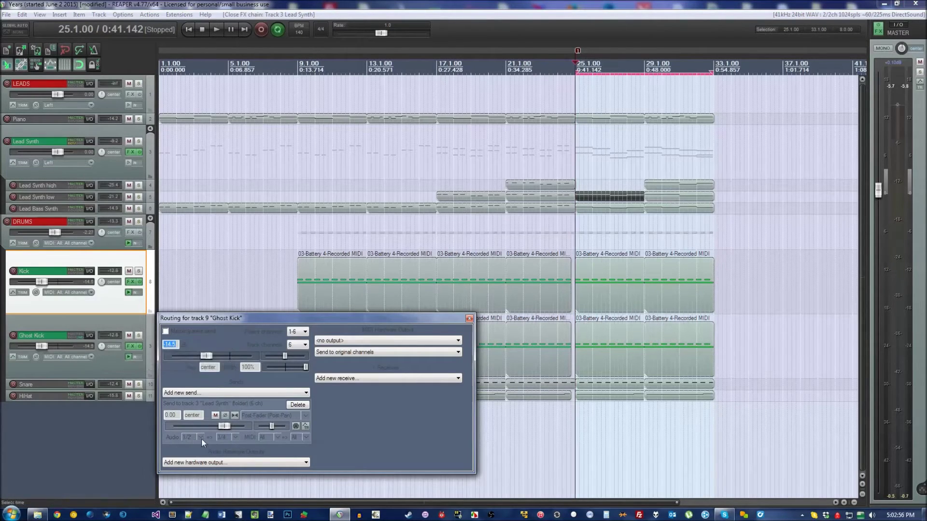
{"action": "left_click", "coordinate": [235, 438]}
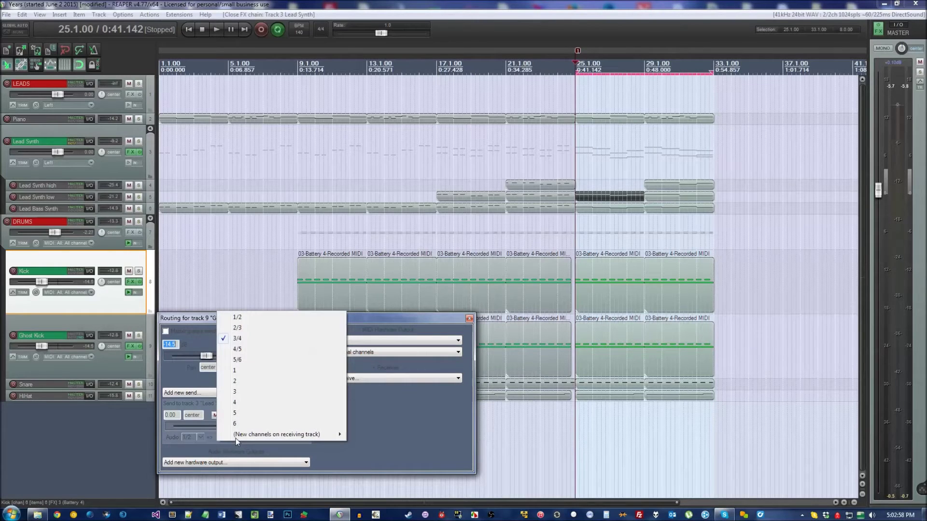
{"action": "left_click", "coordinate": [244, 362]}
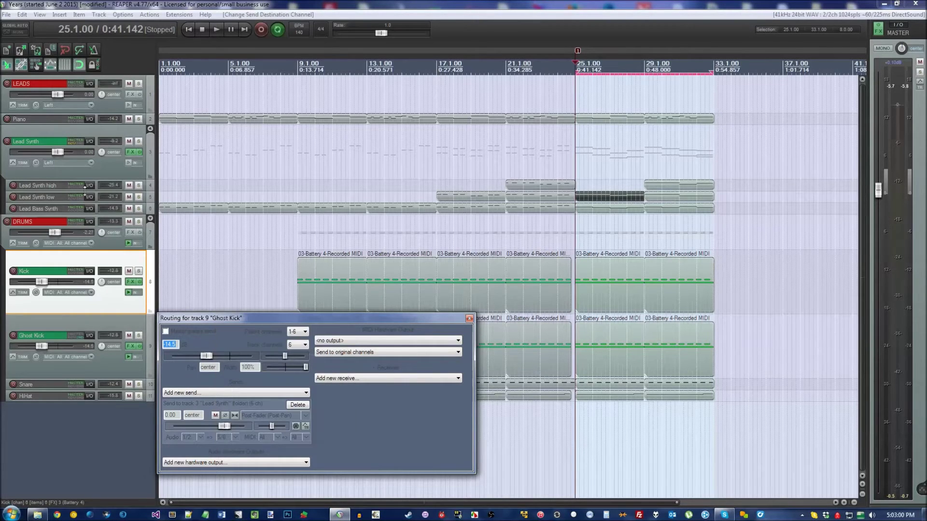
{"action": "left_click", "coordinate": [152, 160]}
{"action": "key", "text": "f"}
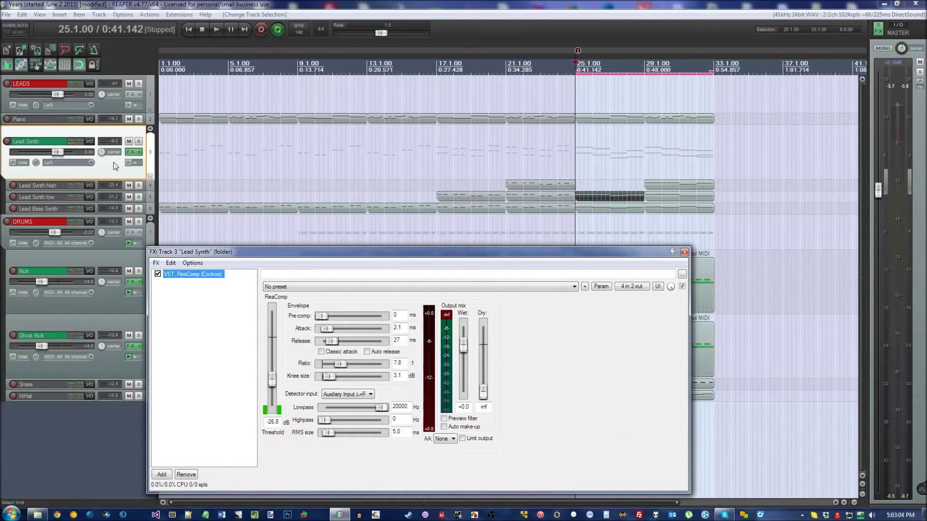
- Rewire ReaComp's auxiliary sidechain pins from channels 3/4 to channels 5/6
{"action": "left_click_drag", "start_coordinate": [420, 261], "coordinate": [425, 216]}
{"action": "left_click", "coordinate": [637, 239]}
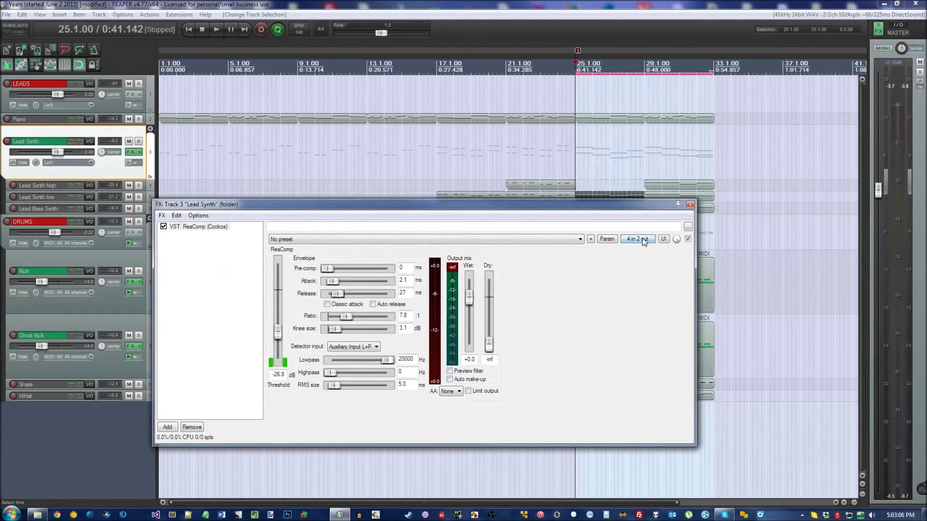
{"action": "left_click", "coordinate": [696, 344]}
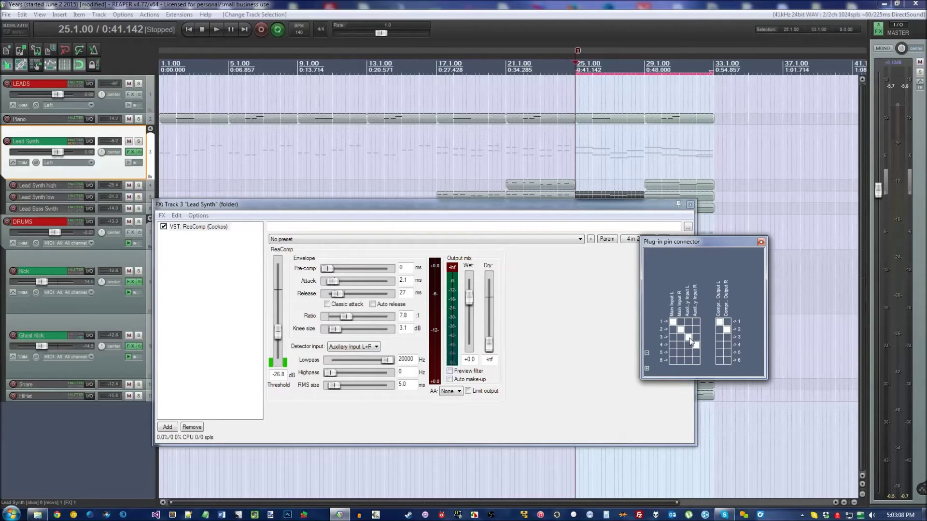
{"action": "left_click", "coordinate": [689, 337]}
{"action": "left_click", "coordinate": [688, 352]}
{"action": "left_click", "coordinate": [696, 361]}
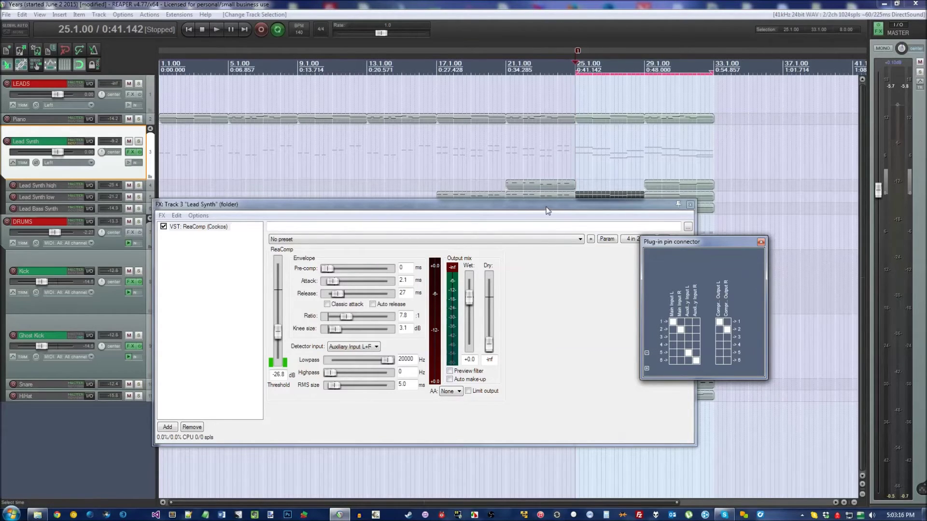
- Verify the Ghost Kick send, keep the detector on Auxiliary Input L+R, recheck pins, and start playback
{"action": "left_click_drag", "start_coordinate": [547, 210], "coordinate": [611, 136]}
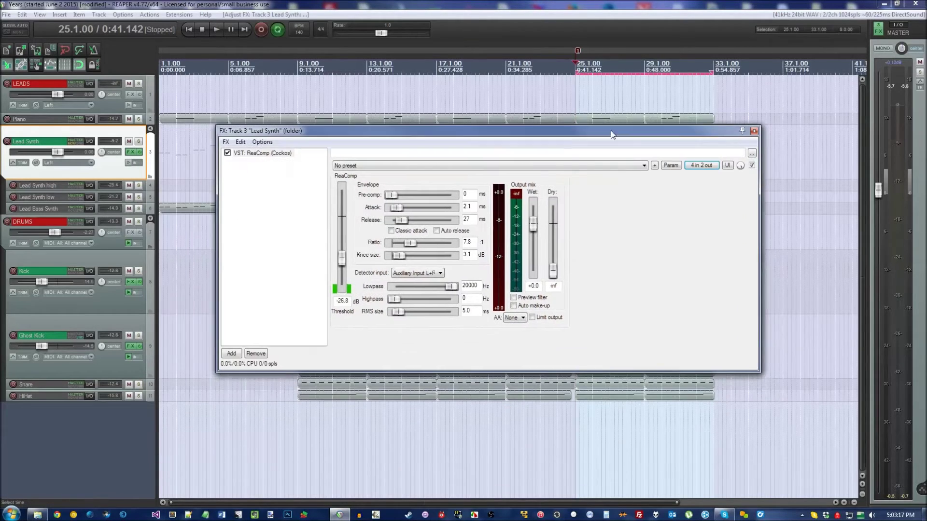
{"action": "left_click", "coordinate": [89, 335]}
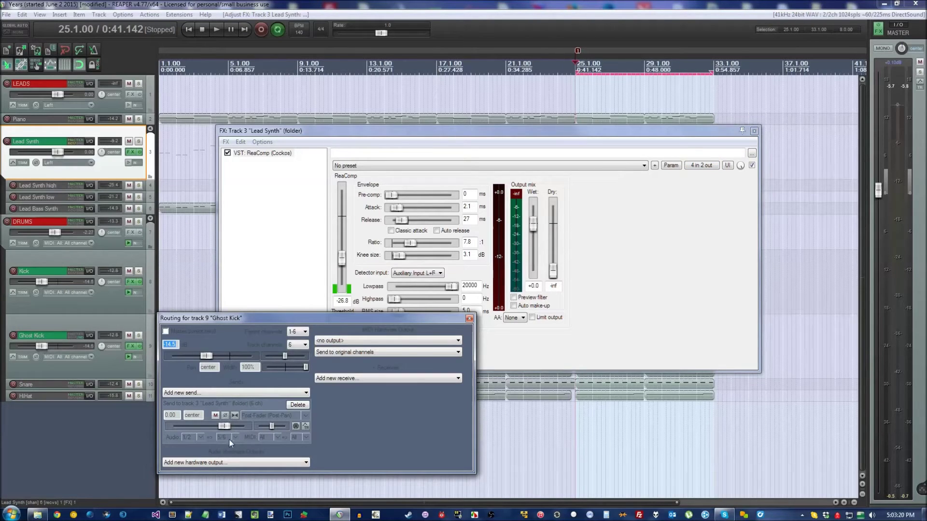
{"action": "left_click", "coordinate": [392, 288]}
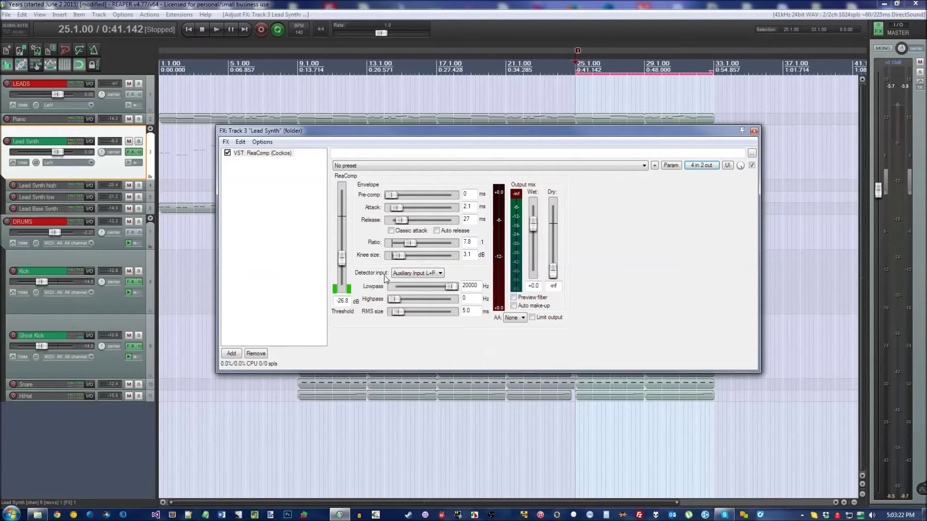
{"action": "left_click", "coordinate": [412, 274]}
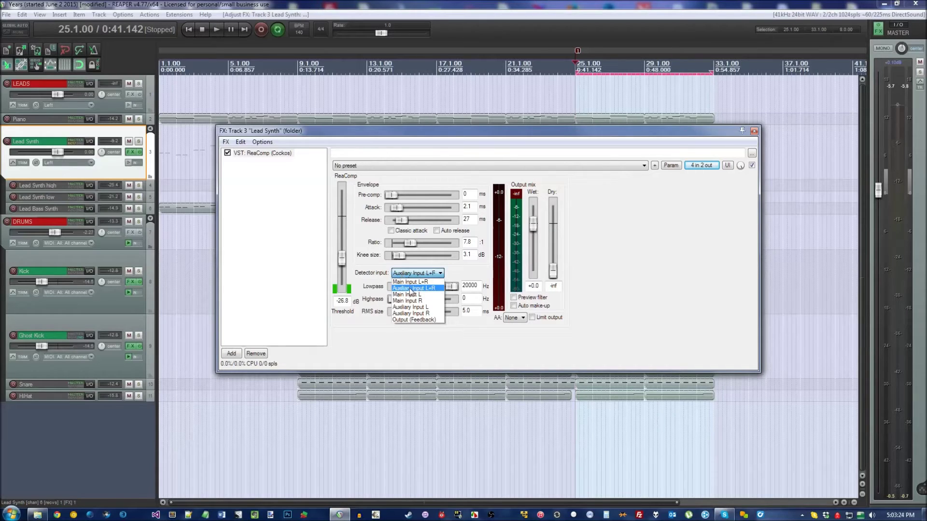
{"action": "left_click", "coordinate": [410, 288]}
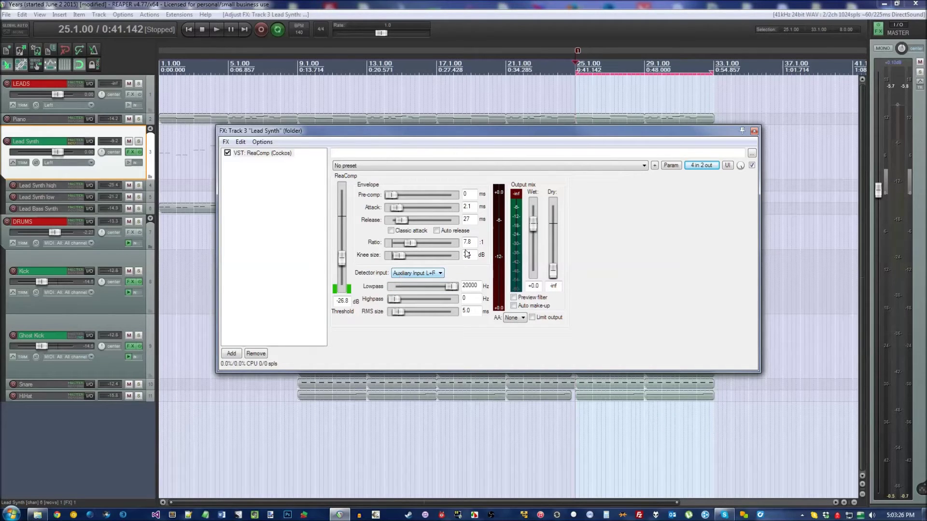
{"action": "left_click", "coordinate": [700, 165]}
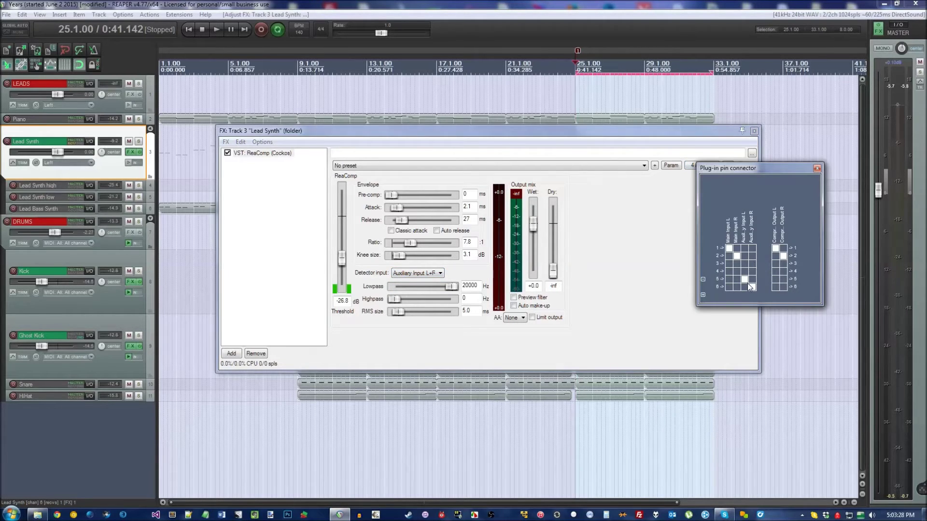
{"action": "left_click", "coordinate": [817, 168]}
{"action": "left_click", "coordinate": [216, 29]}
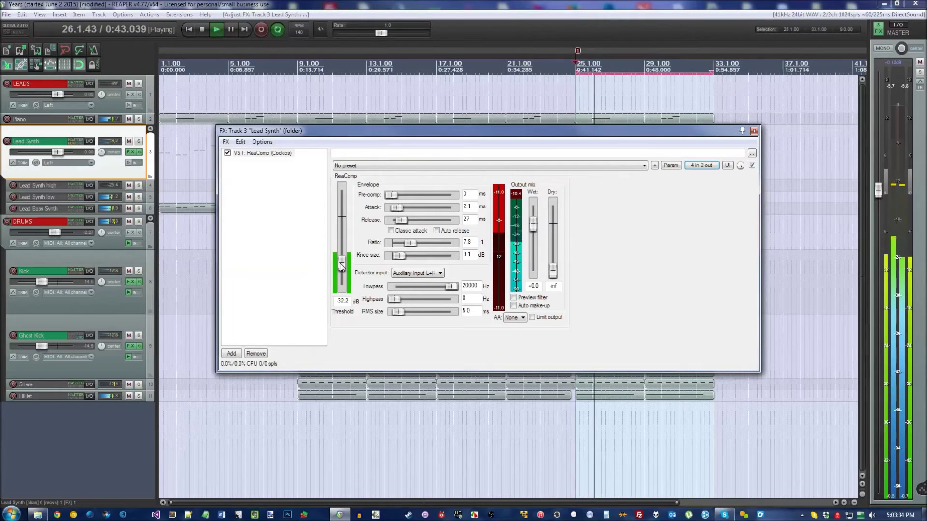
- Toggle Lead Synth's solo off, stop playback at bar 25, and close its FX chain window
{"action": "left_click", "coordinate": [139, 141]}
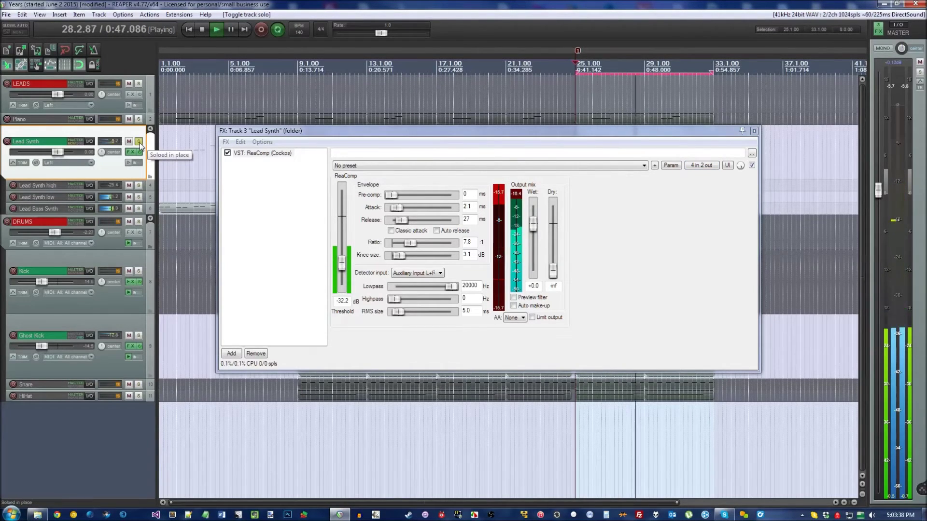
{"action": "left_click", "coordinate": [139, 141]}
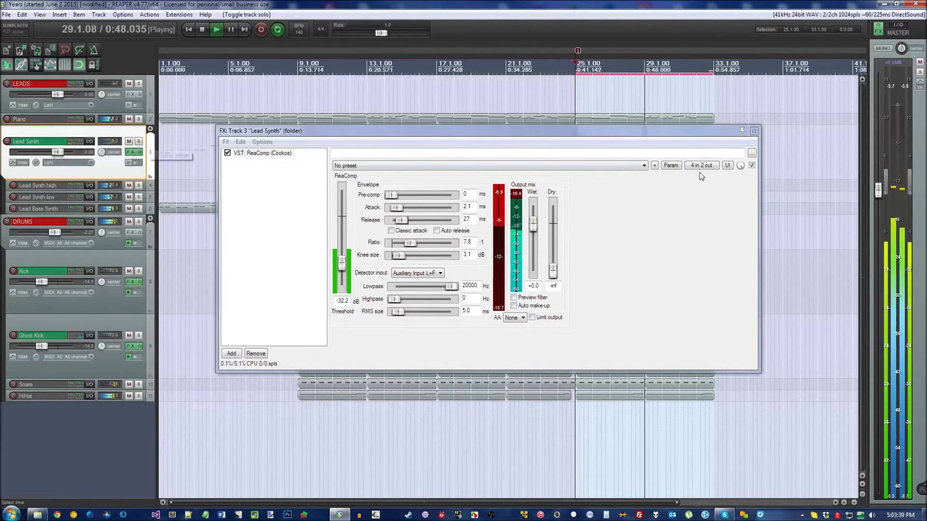
{"action": "left_click", "coordinate": [202, 30]}
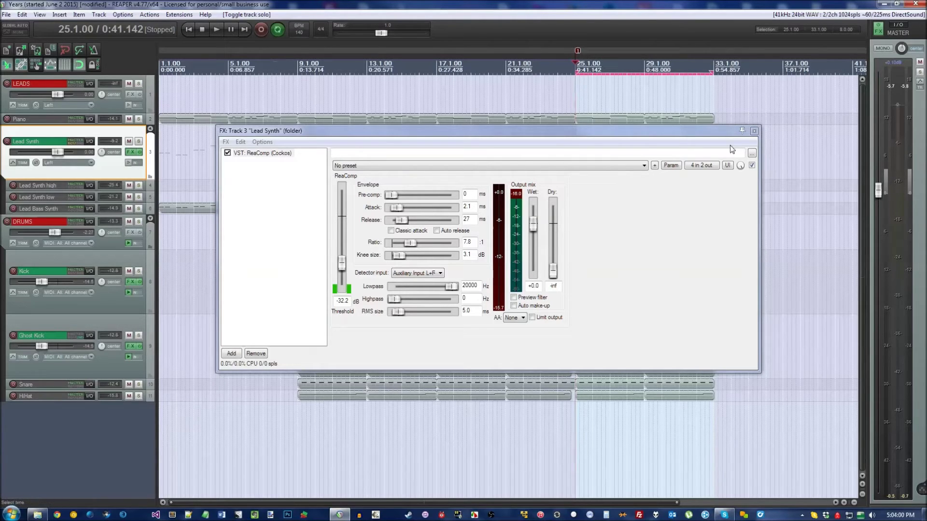
{"action": "left_click", "coordinate": [754, 131]}
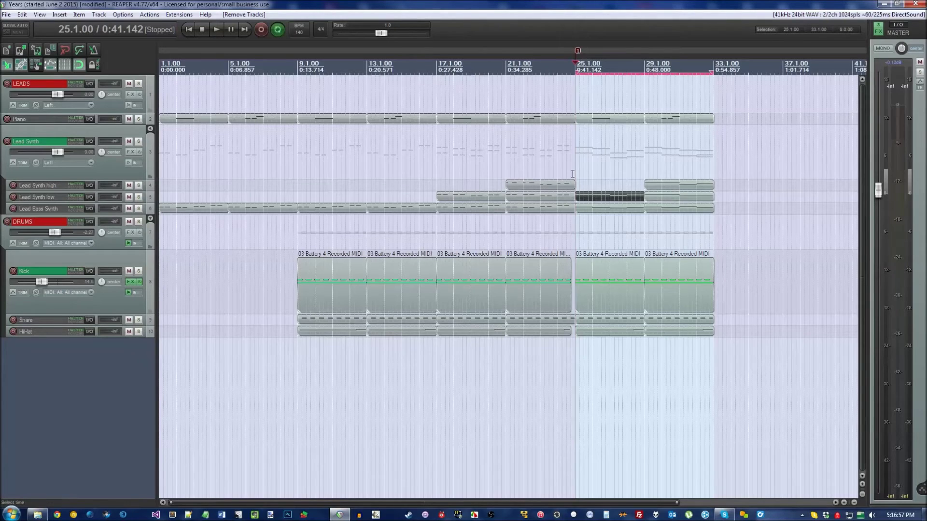
- Scroll the track list up toward the Ghost Kick track
{"action": "scroll", "coordinate": [571, 174], "scroll_direction": "up", "scroll_amount": 3}
- Enable a Volume envelope on the Lead Synth track
{"action": "scroll", "coordinate": [572, 173], "scroll_direction": "down", "scroll_amount": 1}
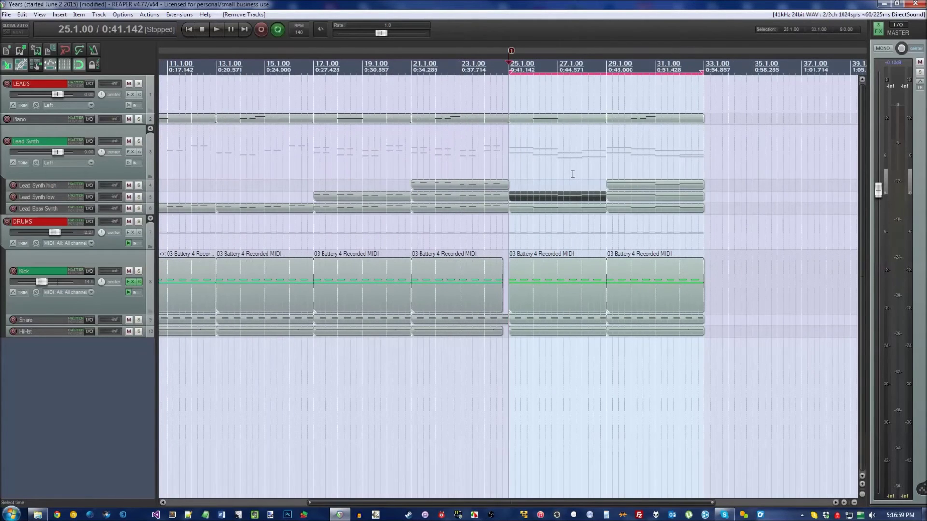
{"action": "left_click", "coordinate": [151, 167]}
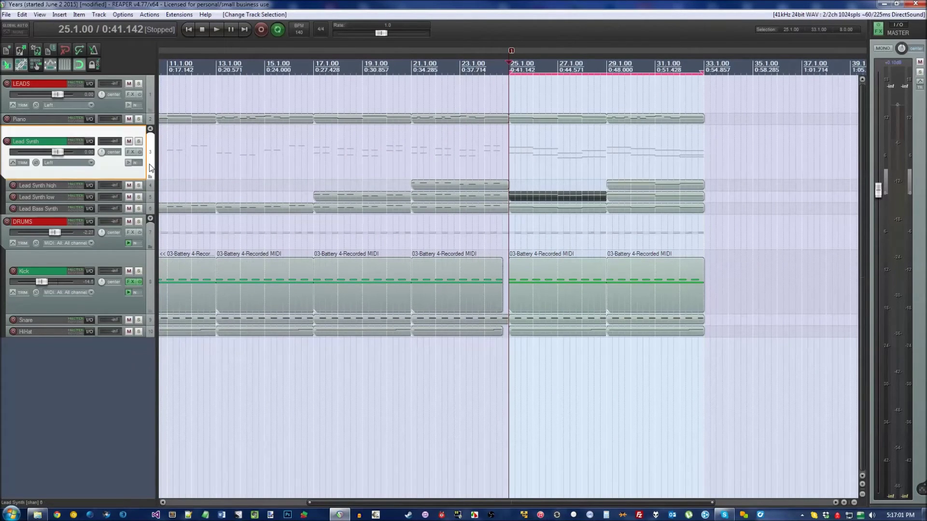
{"action": "left_click", "coordinate": [16, 164]}
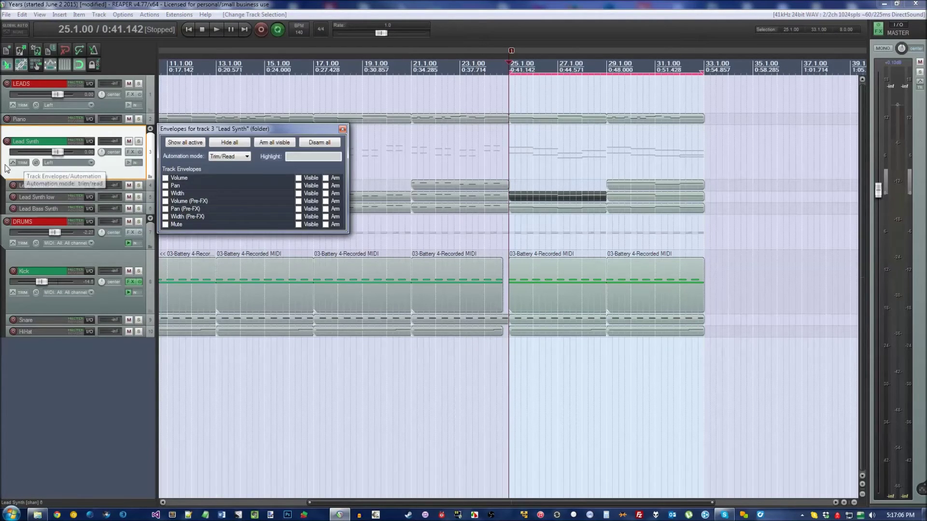
{"action": "left_click", "coordinate": [165, 178]}
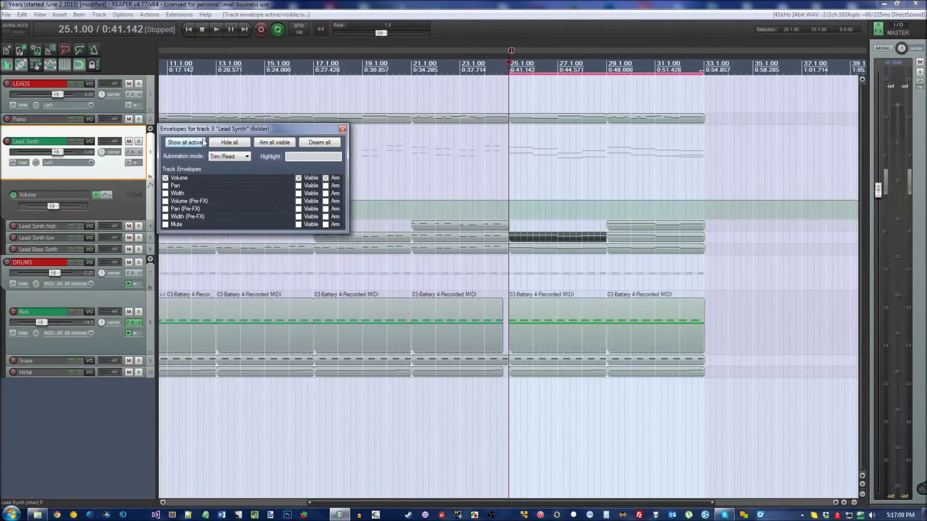
{"action": "left_click_drag", "start_coordinate": [202, 132], "coordinate": [175, 214]}
{"action": "left_click", "coordinate": [315, 211]}
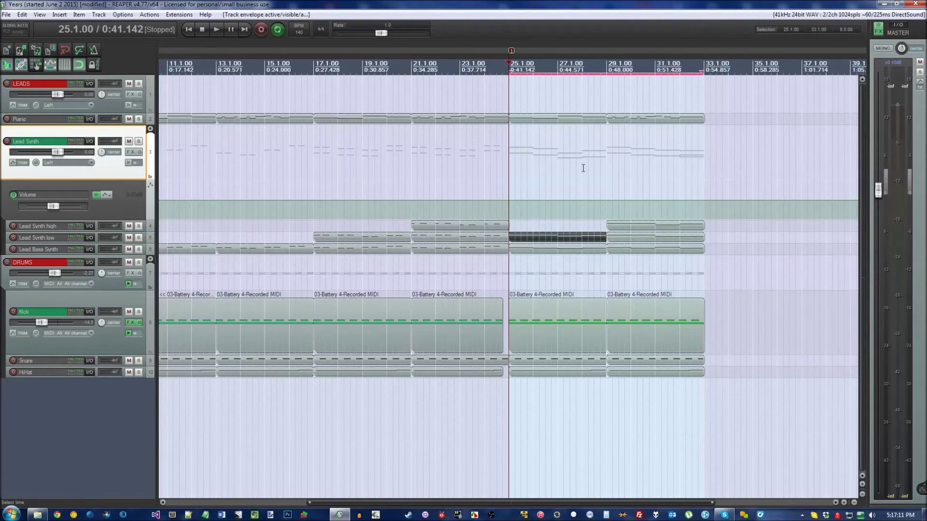
- Add envelope points forming a ramp from silence at 25.1 up to 25.2
{"action": "right_click", "coordinate": [510, 198]}
{"action": "left_click", "coordinate": [550, 210]}
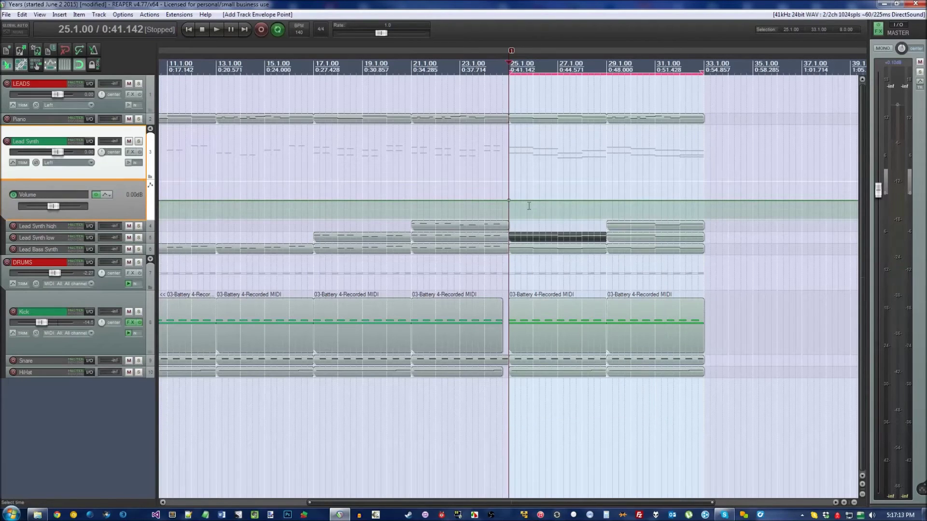
{"action": "left_click", "coordinate": [532, 199]}
{"action": "scroll", "coordinate": [515, 200], "scroll_direction": "up", "scroll_amount": 4}
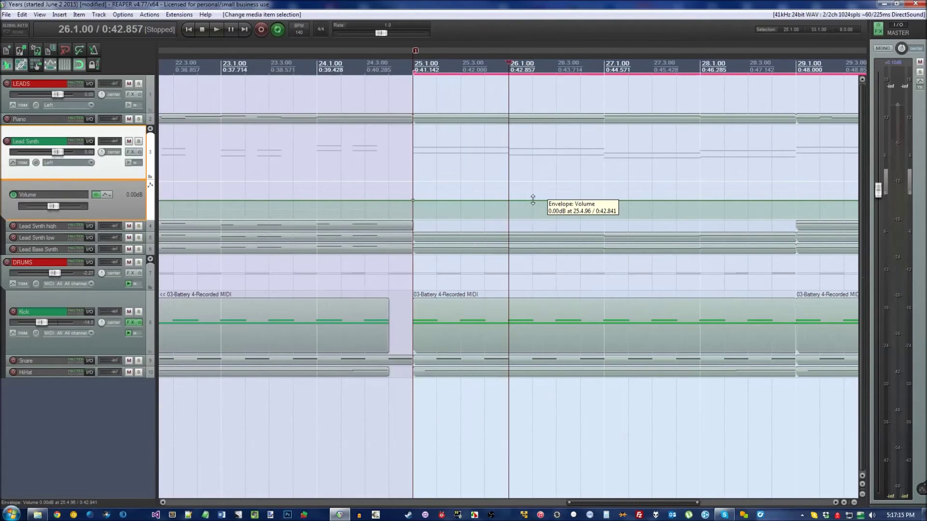
{"action": "right_click", "coordinate": [510, 200]}
{"action": "left_click", "coordinate": [537, 217]}
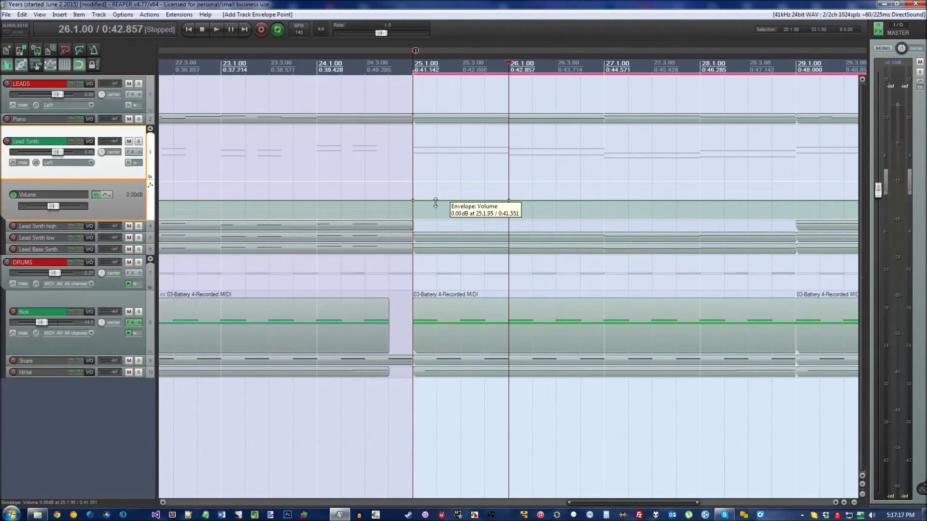
{"action": "right_click", "coordinate": [438, 202]}
{"action": "left_click", "coordinate": [459, 218]}
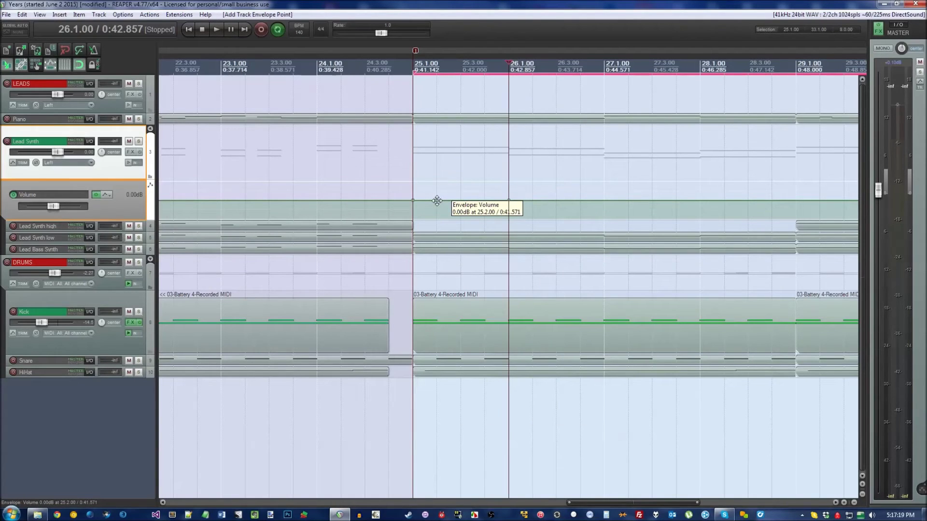
{"action": "left_click_drag", "start_coordinate": [436, 200], "coordinate": [412, 222]}
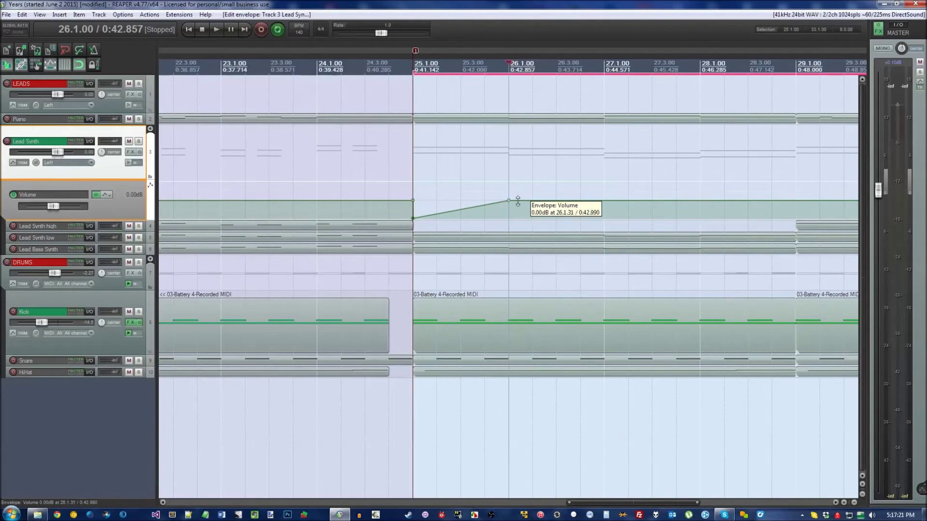
{"action": "left_click_drag", "start_coordinate": [508, 200], "coordinate": [438, 201]}
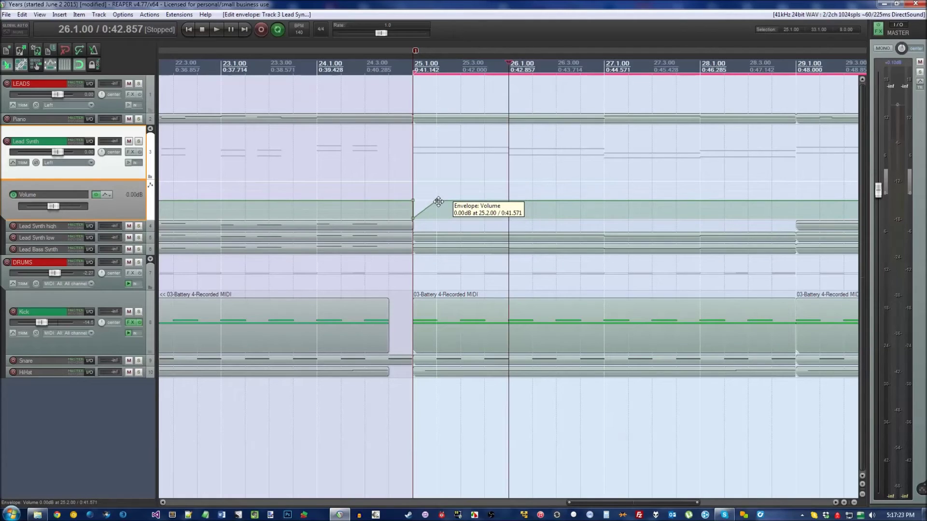
- Copy the ramp's points and paste them repeatedly with Ctrl+C/Ctrl+V out to about bar 29
{"action": "left_click", "coordinate": [403, 187]}
{"action": "left_click_drag", "start_coordinate": [401, 186], "coordinate": [442, 219]}
{"action": "key", "text": "ctrl+c"}
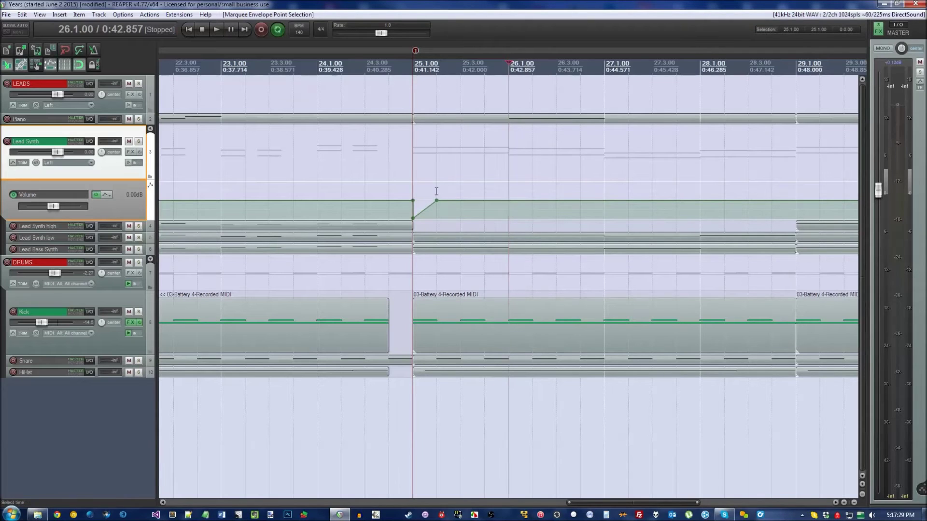
{"action": "left_click", "coordinate": [438, 191]}
{"action": "key", "text": "ctrl+v"}
{"action": "key", "text": "ctrl+v"}
{"action": "scroll", "coordinate": [439, 189], "scroll_direction": "down", "scroll_amount": 3}
{"action": "key", "text": "ctrl+v"}
{"action": "key", "text": "ctrl+v"}
{"action": "key", "text": "ctrl+v"}
{"action": "key", "text": "ctrl+v"}
{"action": "key", "text": "ctrl+v"}
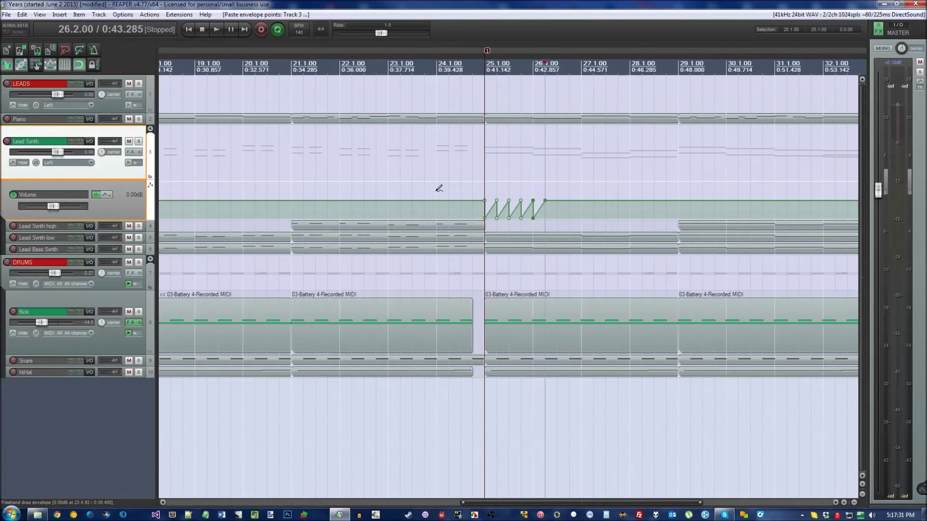
{"action": "scroll", "coordinate": [438, 189], "scroll_direction": "down", "scroll_amount": 2}
{"action": "key", "text": "ctrl+v"}
{"action": "key", "text": "ctrl+v"}
{"action": "key", "text": "ctrl+v"}
{"action": "key", "text": "ctrl+v"}
{"action": "key", "text": "ctrl+v"}
{"action": "key", "text": "ctrl+v"}
{"action": "key", "text": "ctrl+v"}
{"action": "key", "text": "ctrl+v"}
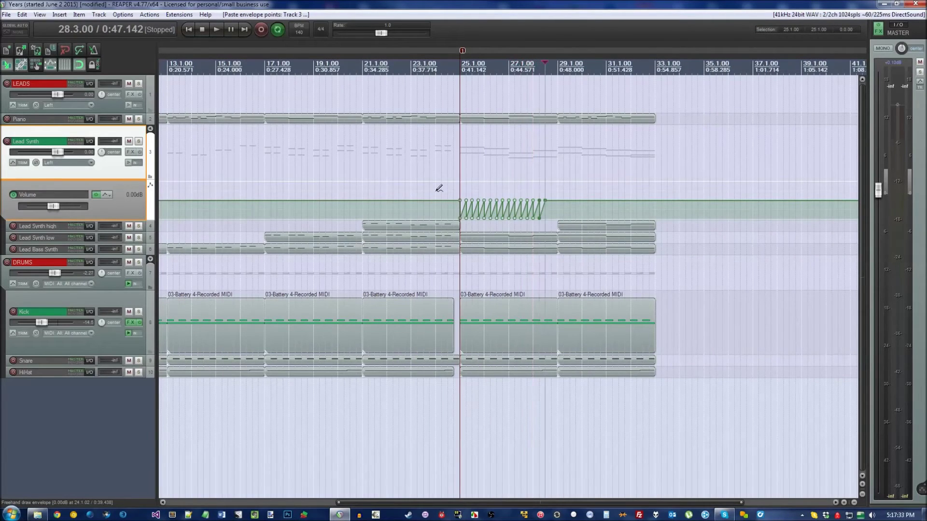
{"action": "left_click", "coordinate": [459, 55]}
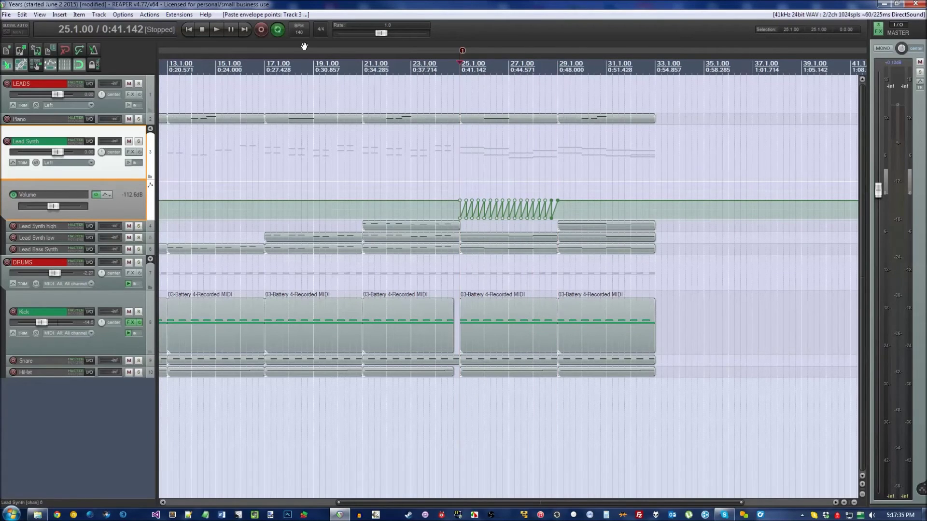
{"action": "left_click", "coordinate": [216, 28]}
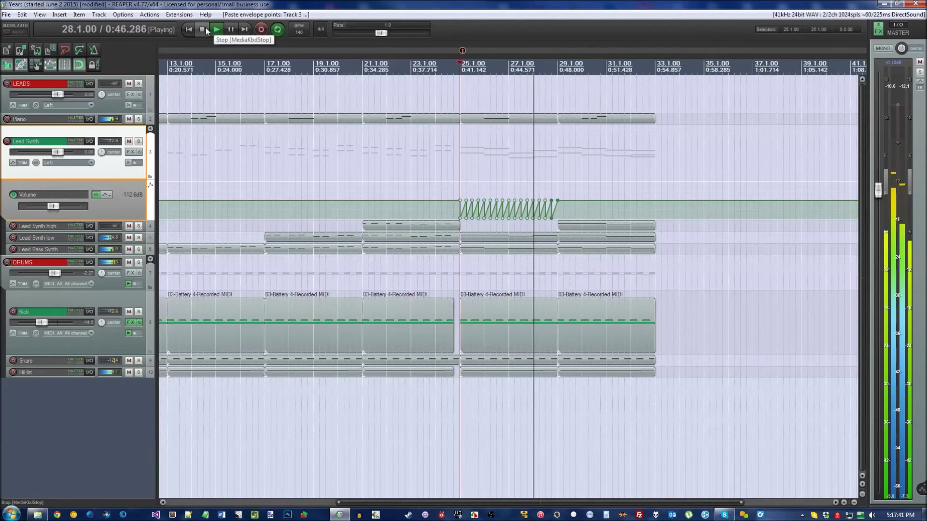
{"action": "left_click", "coordinate": [203, 29]}
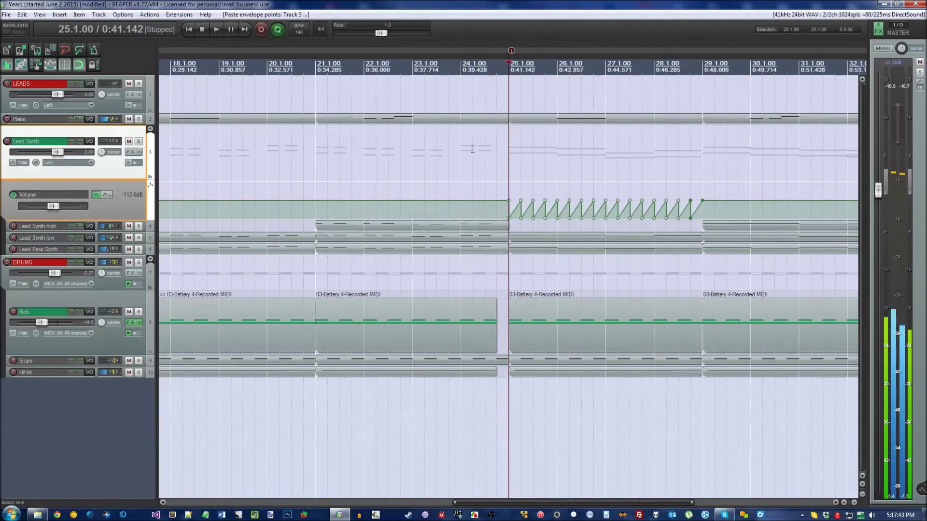
{"action": "scroll", "coordinate": [472, 149], "scroll_direction": "up", "scroll_amount": 2}
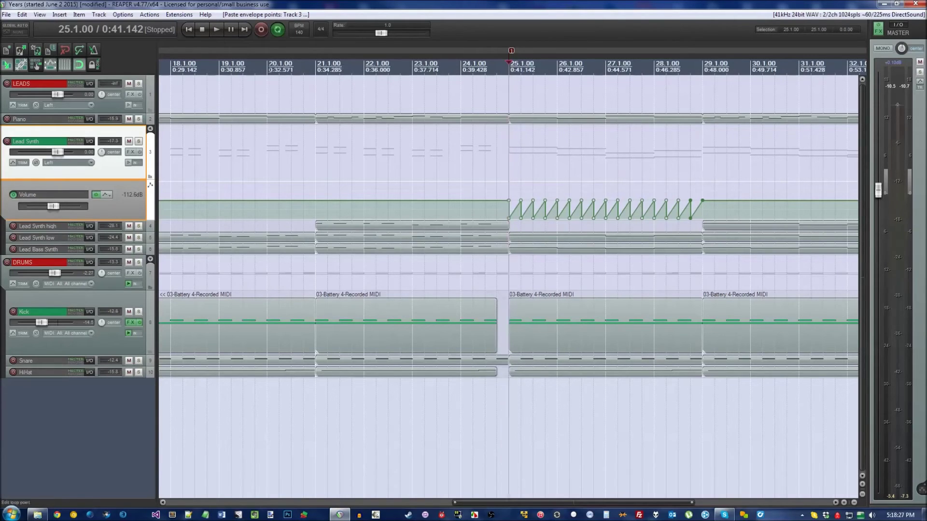
- Cut the sawtooth points from Lead Synth's Volume envelope with Ctrl+X and add VolumeShaper4 to its FX chain
{"action": "left_click_drag", "start_coordinate": [488, 176], "coordinate": [708, 221]}
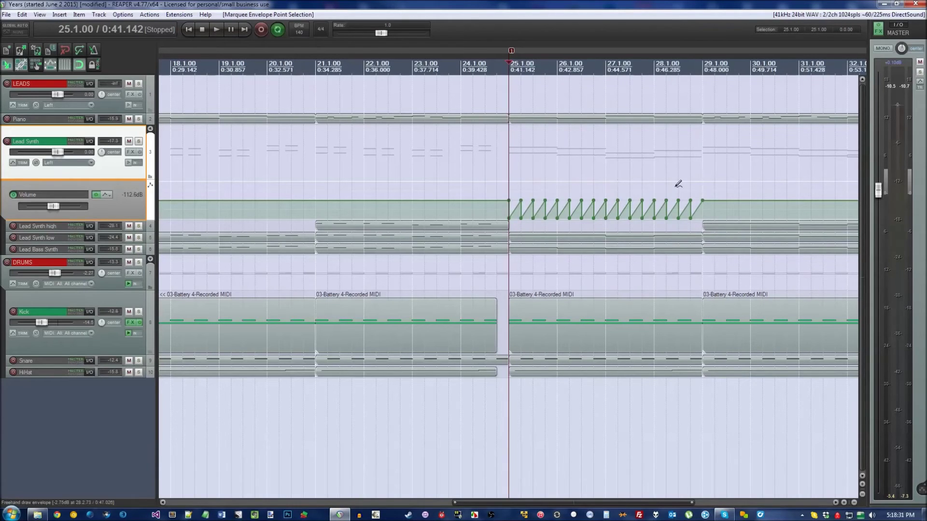
{"action": "key", "text": "ctrl+x"}
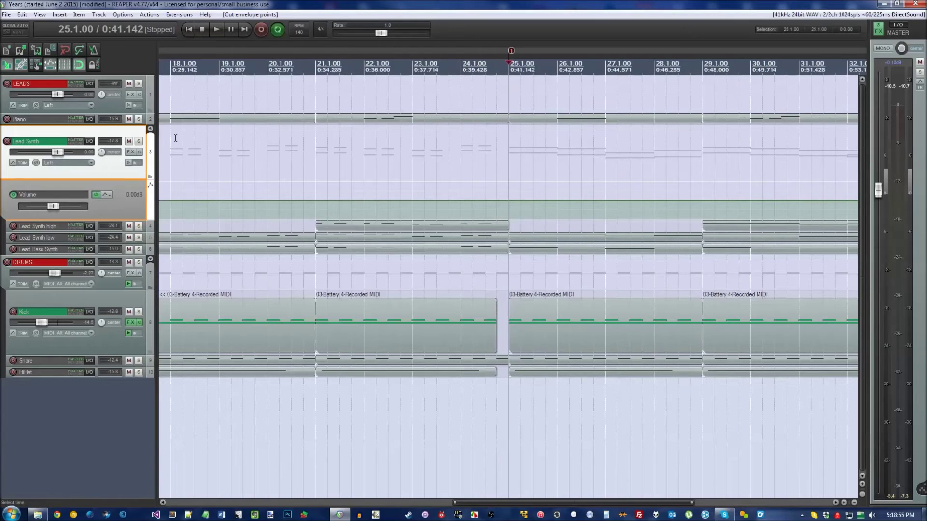
{"action": "left_click", "coordinate": [130, 152]}
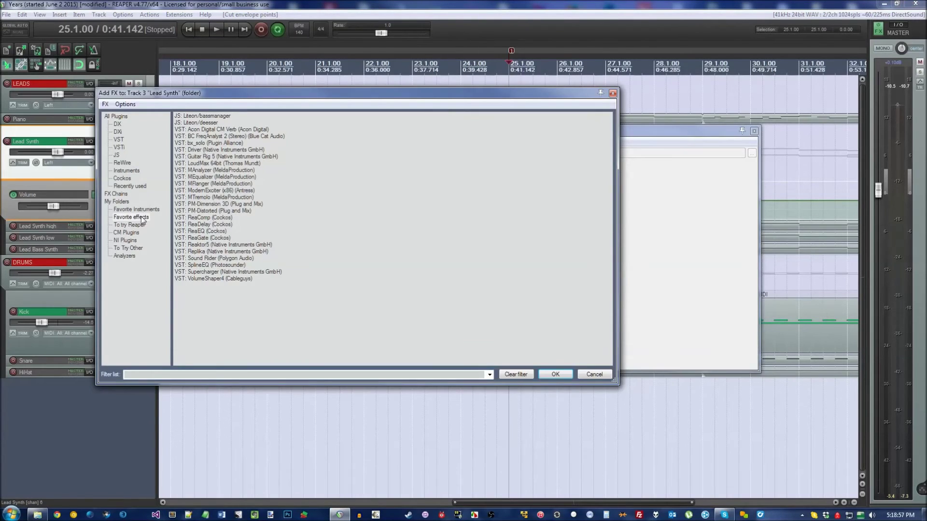
{"action": "double_click", "coordinate": [199, 278]}
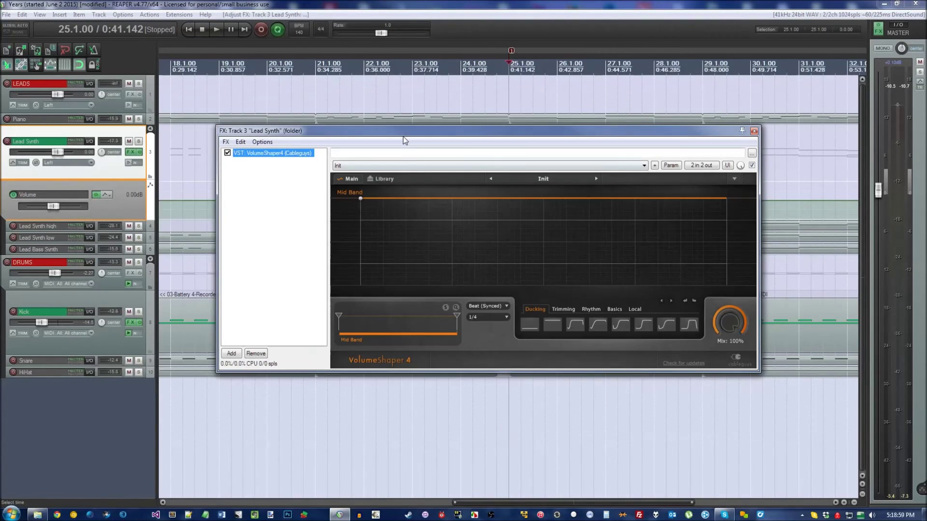
- Drop VolumeShaper4's curve start to the bottom and bend it into a smooth rise and plateau
{"action": "left_click", "coordinate": [623, 208]}
{"action": "double_click", "coordinate": [622, 207]}
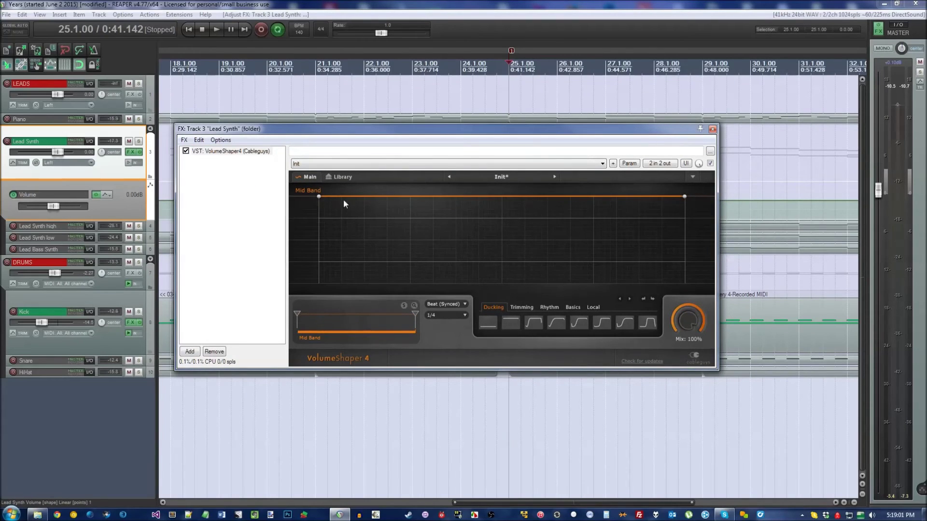
{"action": "left_click_drag", "start_coordinate": [321, 199], "coordinate": [319, 285]}
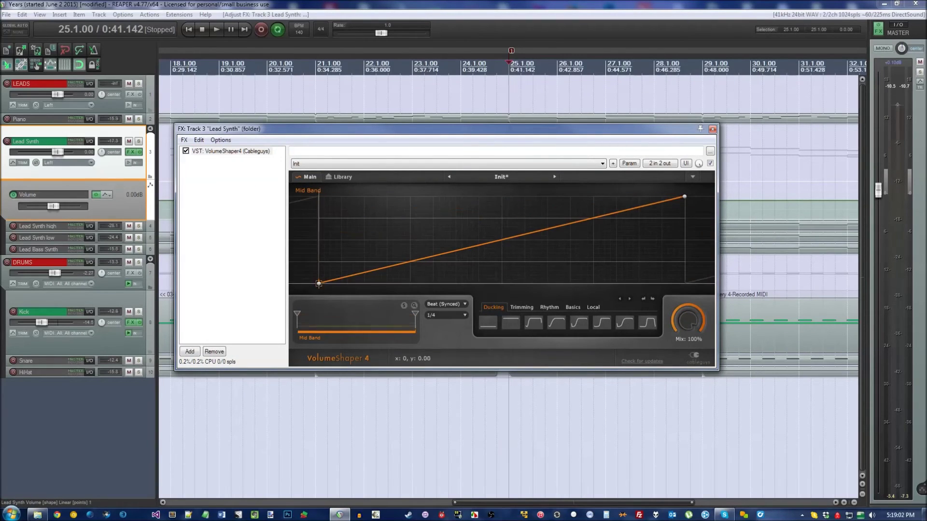
{"action": "left_click", "coordinate": [680, 198]}
{"action": "left_click_drag", "start_coordinate": [499, 240], "coordinate": [482, 207]}
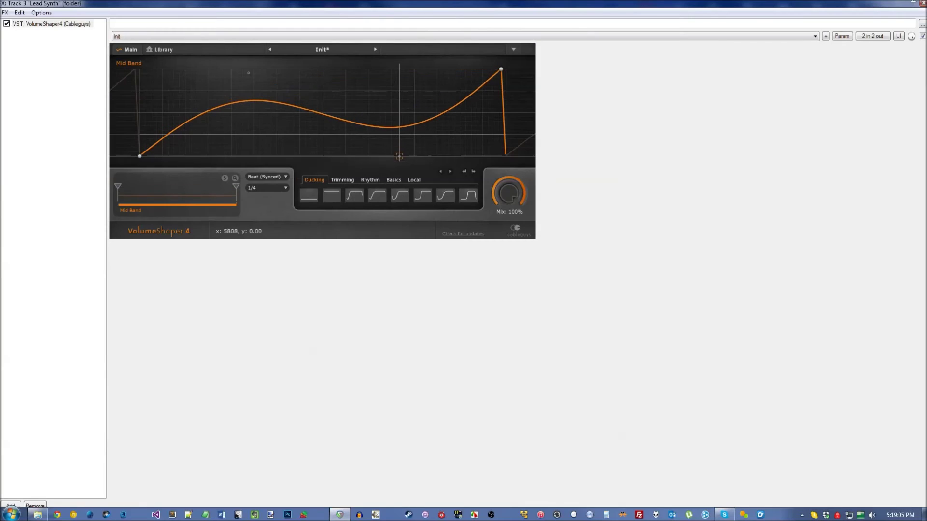
{"action": "left_click_drag", "start_coordinate": [399, 156], "coordinate": [381, 30]}
{"action": "double_click", "coordinate": [323, 4]}
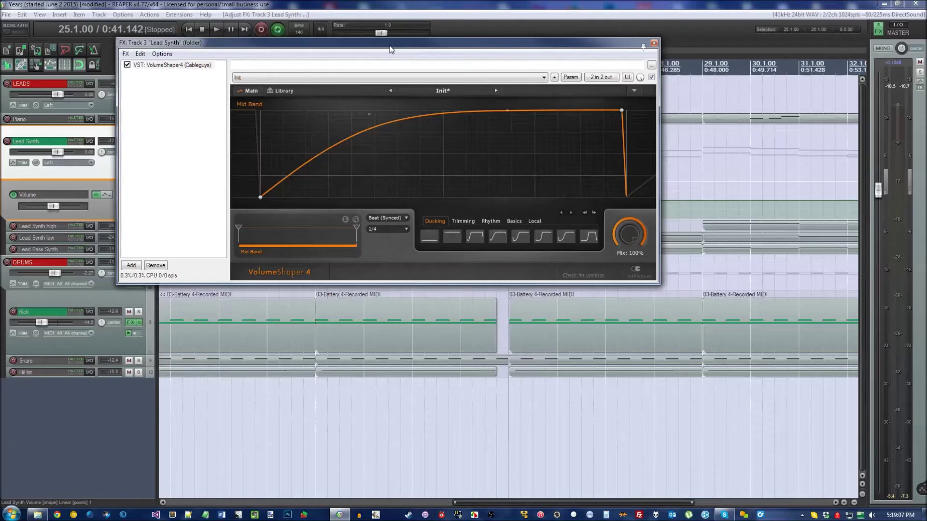
- Audition and reshape the curve, then add a middle node to flatten the plateau
{"action": "left_click", "coordinate": [221, 30]}
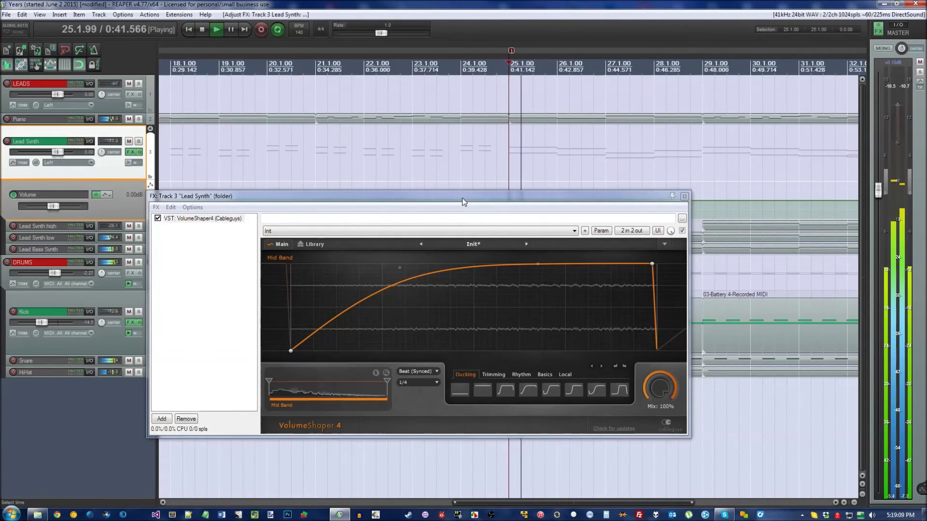
{"action": "left_click_drag", "start_coordinate": [461, 198], "coordinate": [478, 277]}
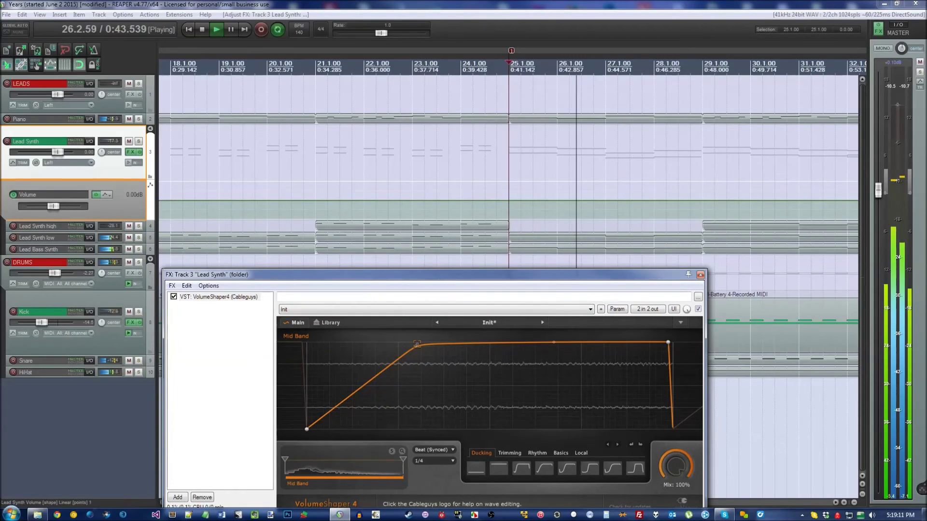
{"action": "left_click_drag", "start_coordinate": [418, 344], "coordinate": [477, 373]}
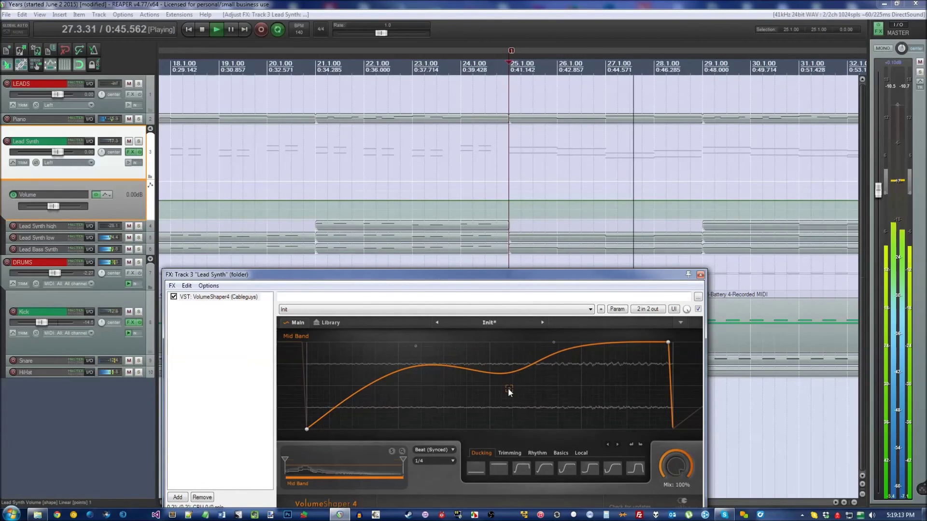
{"action": "double_click", "coordinate": [477, 373]}
{"action": "left_click_drag", "start_coordinate": [418, 345], "coordinate": [518, 350]}
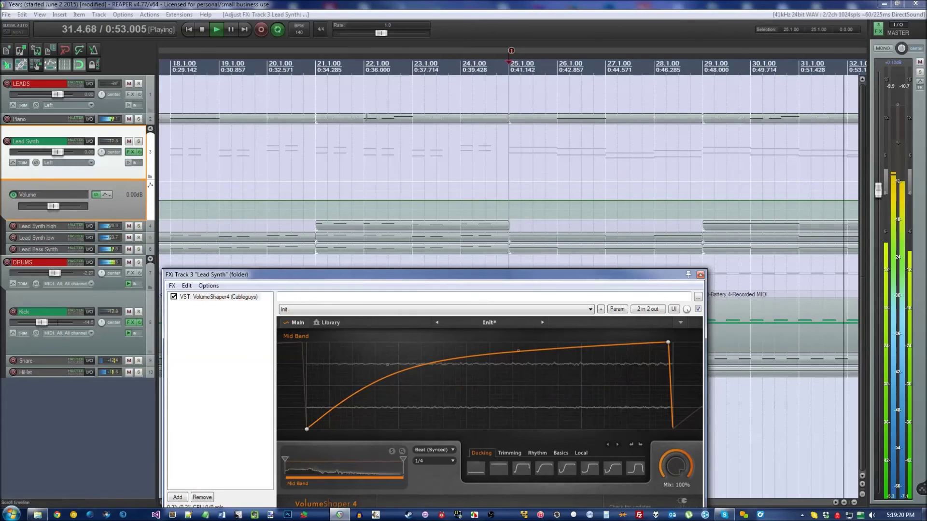
{"action": "left_click", "coordinate": [207, 28]}
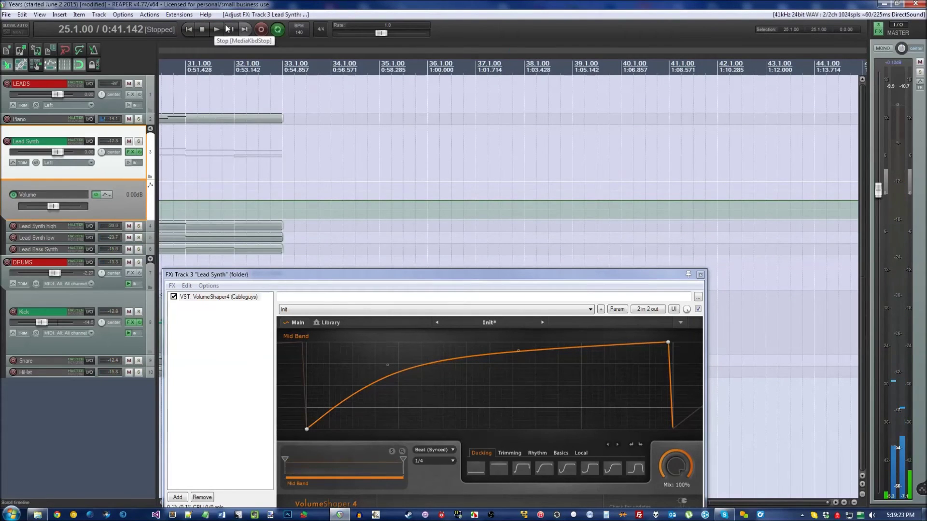
{"action": "scroll", "coordinate": [424, 238], "scroll_direction": "down", "scroll_amount": 2}
{"action": "left_click_drag", "start_coordinate": [445, 273], "coordinate": [435, 203]}
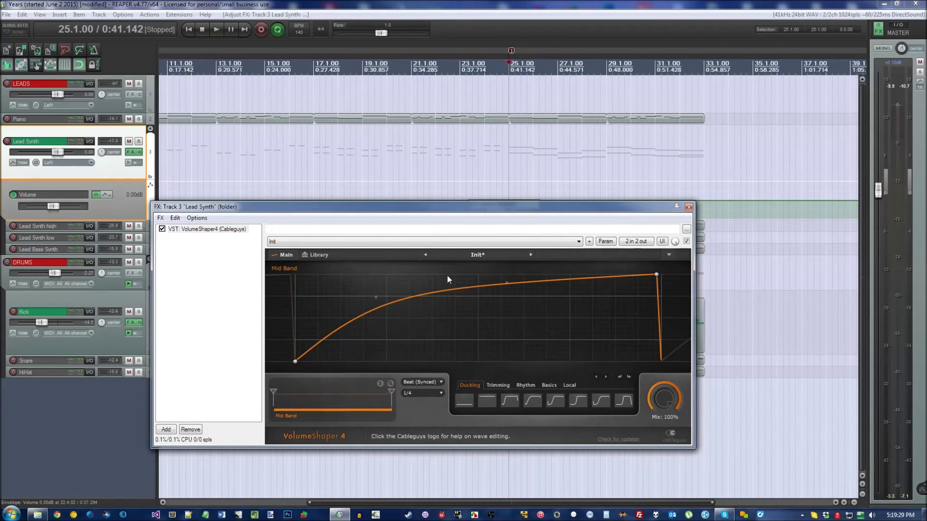
{"action": "left_click_drag", "start_coordinate": [506, 286], "coordinate": [449, 305]}
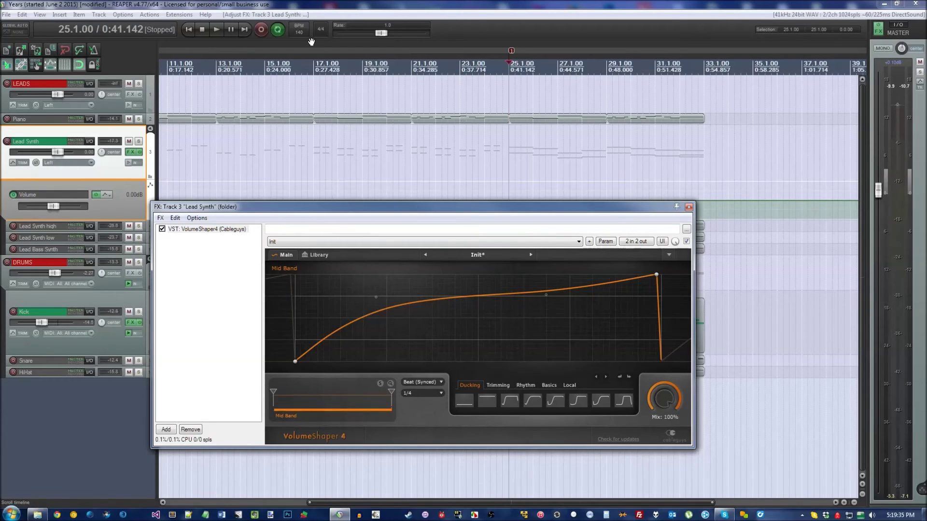
- Audition Beat Loop Lengths 1/2, 32 Bars, 1/128 and 1/32, settle on 2 Bars, then stop
{"action": "left_click", "coordinate": [441, 394]}
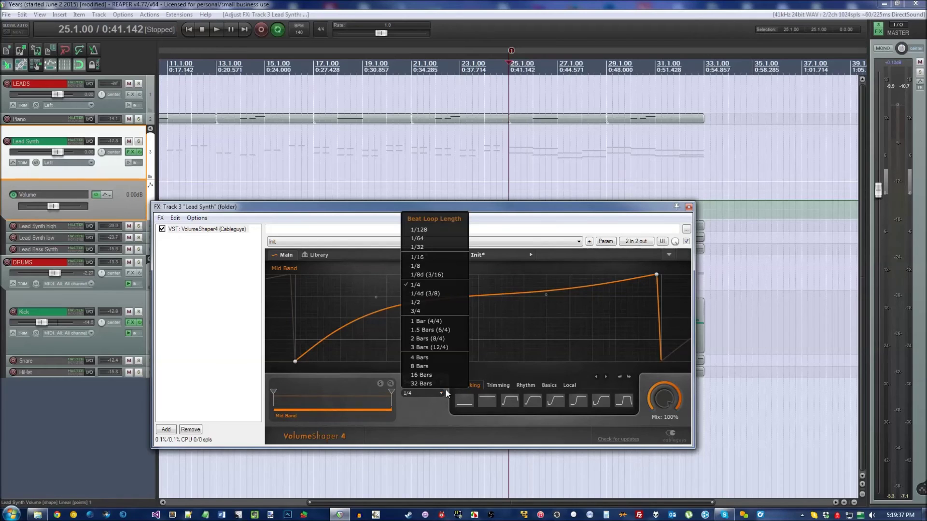
{"action": "left_click", "coordinate": [434, 302]}
{"action": "left_click", "coordinate": [216, 30]}
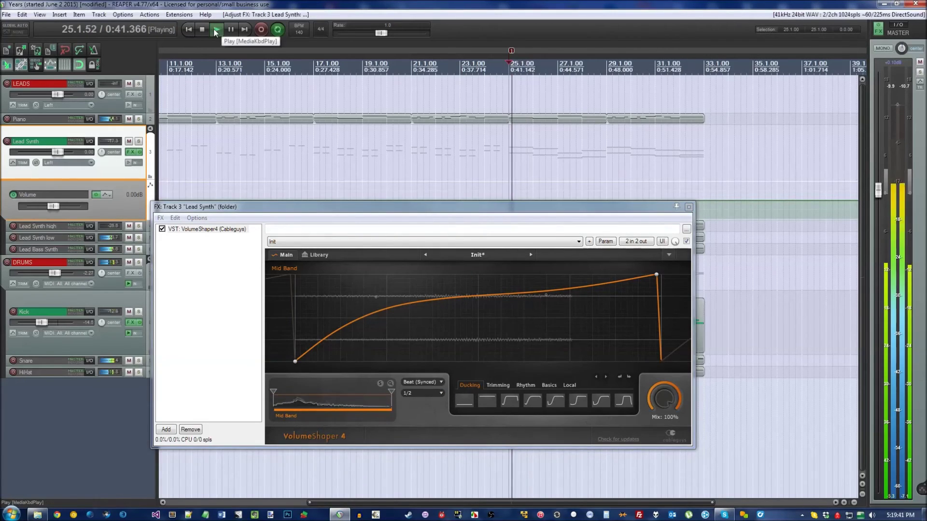
{"action": "left_click", "coordinate": [437, 393]}
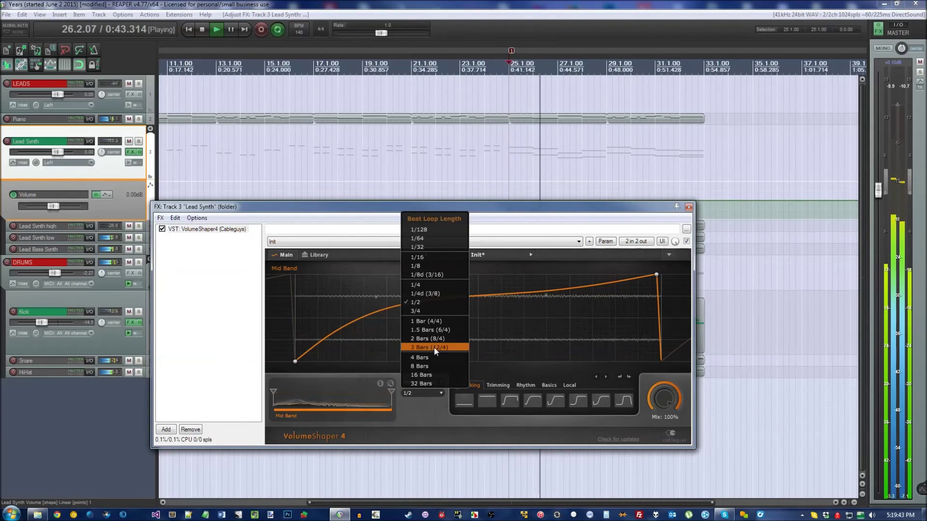
{"action": "left_click", "coordinate": [437, 384]}
{"action": "left_click", "coordinate": [439, 391]}
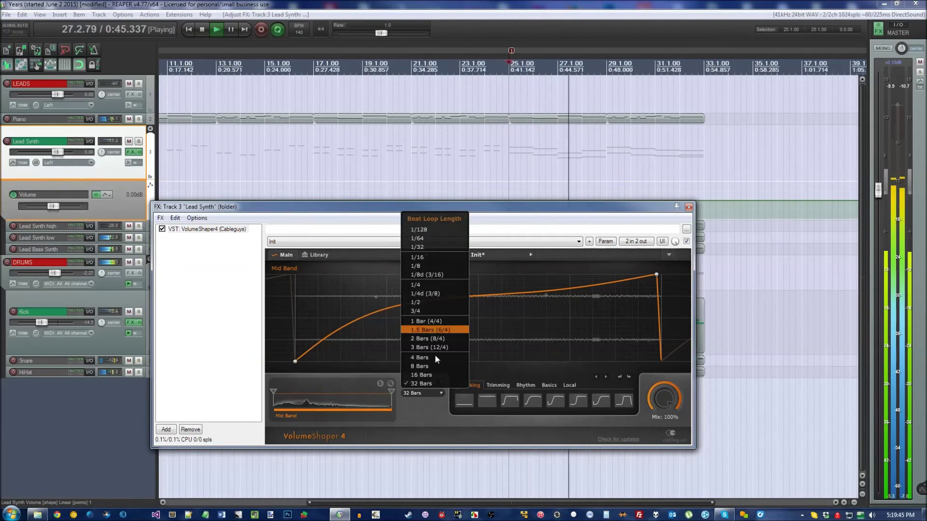
{"action": "left_click", "coordinate": [433, 230]}
{"action": "left_click", "coordinate": [437, 393]}
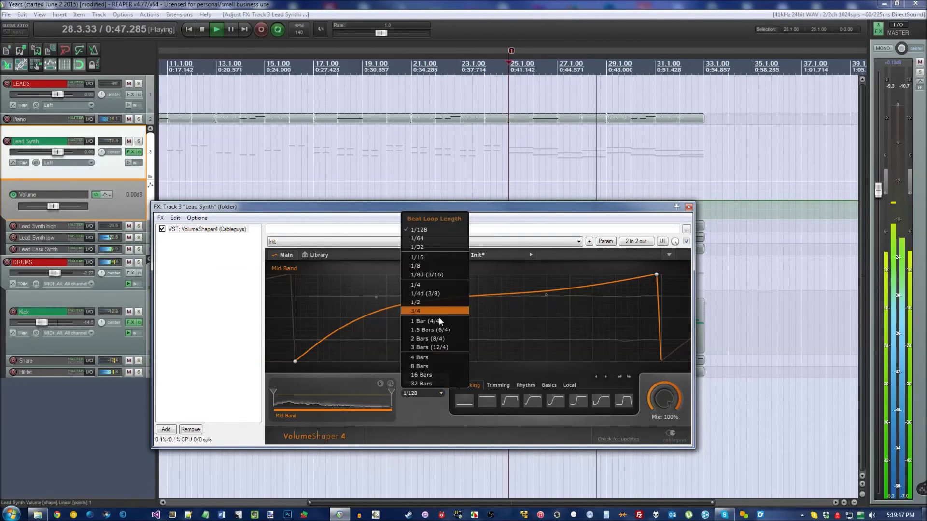
{"action": "left_click", "coordinate": [418, 247]}
{"action": "left_click", "coordinate": [436, 392]}
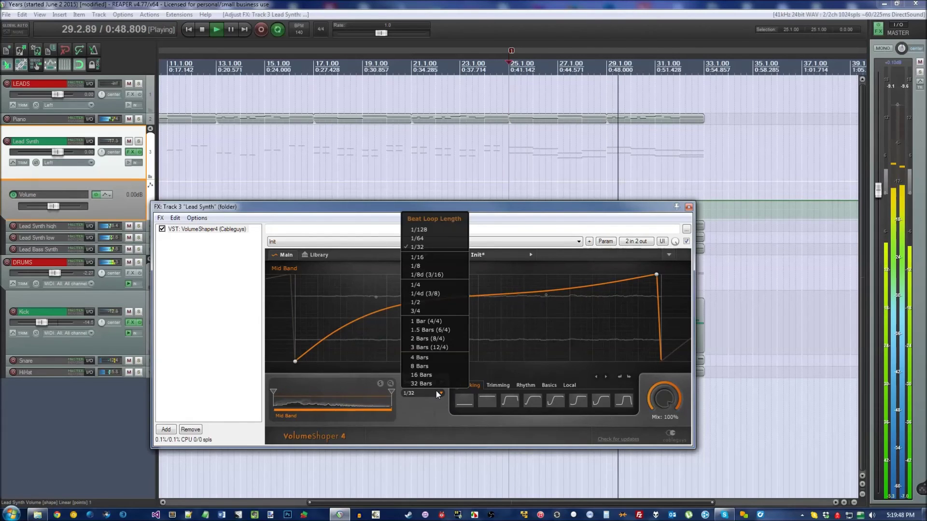
{"action": "left_click", "coordinate": [436, 338]}
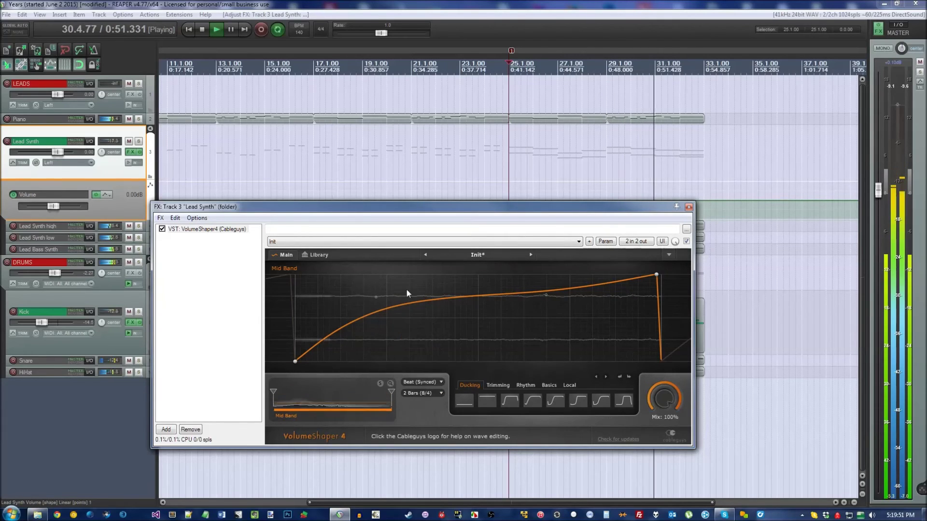
{"action": "left_click", "coordinate": [209, 31]}
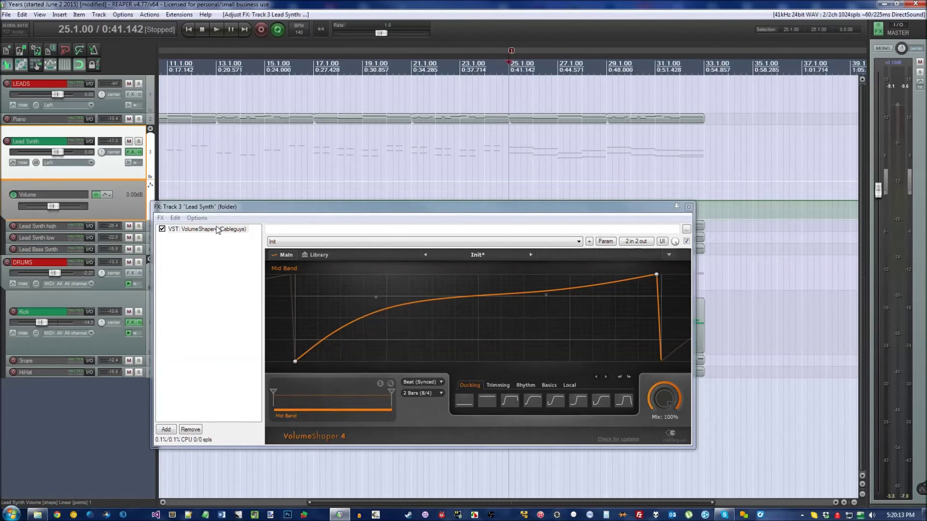
- Remove VolumeShaper4 from Lead Synth and add TAL Filter 2 by filtering for 'tal'
{"action": "right_click", "coordinate": [217, 230]}
{"action": "left_click", "coordinate": [280, 327]}
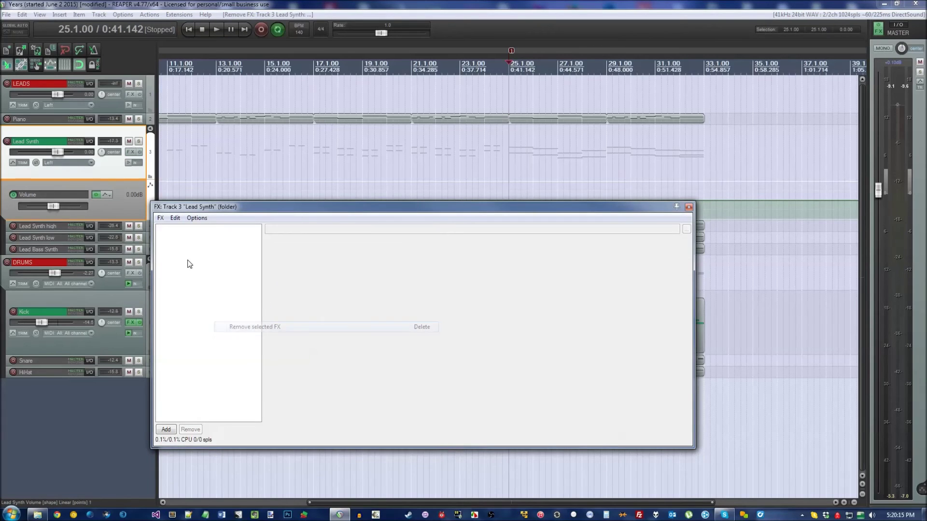
{"action": "double_click", "coordinate": [167, 245]}
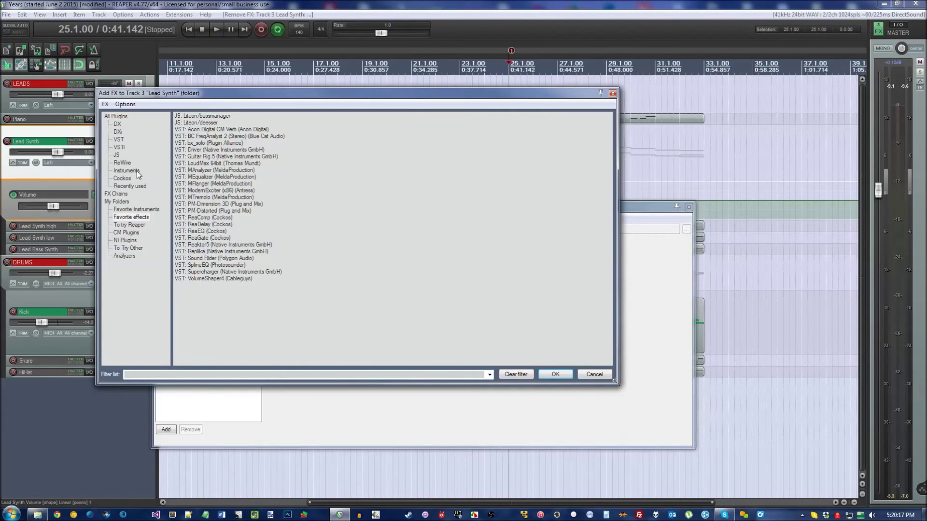
{"action": "left_click", "coordinate": [118, 139]}
{"action": "type", "text": "tal"}
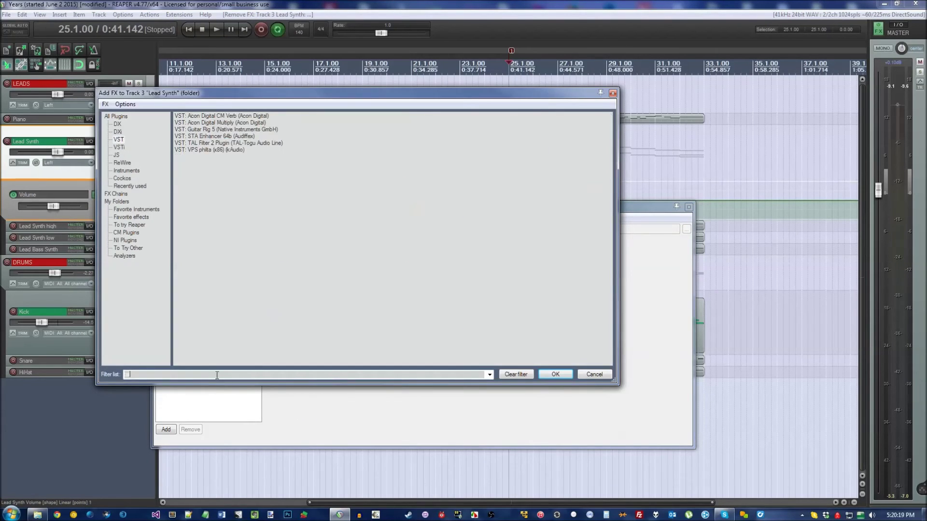
{"action": "double_click", "coordinate": [203, 129]}
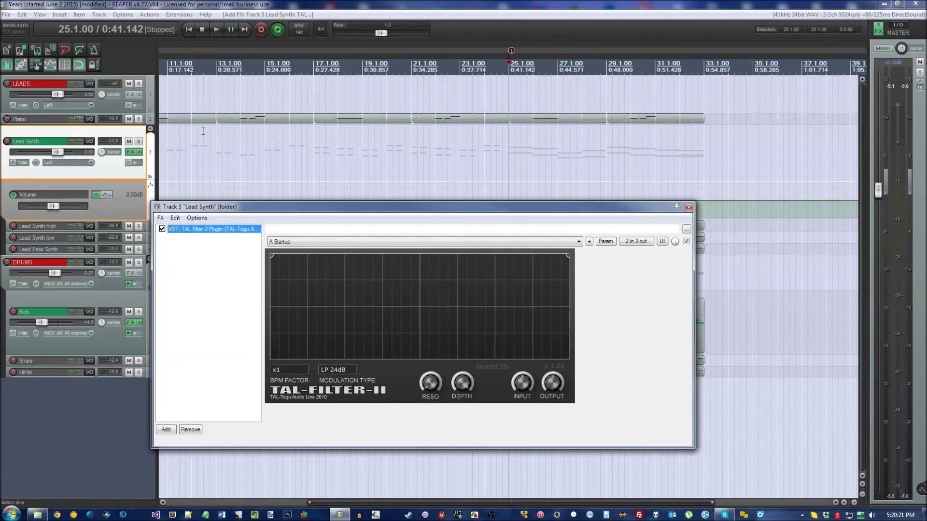
- Set TAL-Filter-II to Volume modulation at x16 BPM factor, with the curve starting at the bottom
{"action": "left_click", "coordinate": [304, 292]}
{"action": "left_click_drag", "start_coordinate": [303, 292], "coordinate": [278, 353]}
{"action": "left_click", "coordinate": [348, 369]}
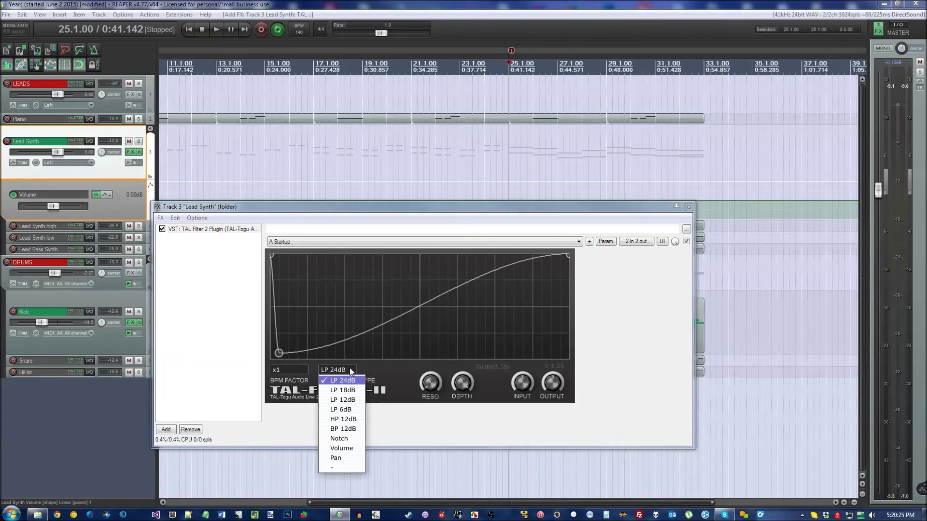
{"action": "left_click", "coordinate": [347, 448]}
{"action": "left_click", "coordinate": [217, 33]}
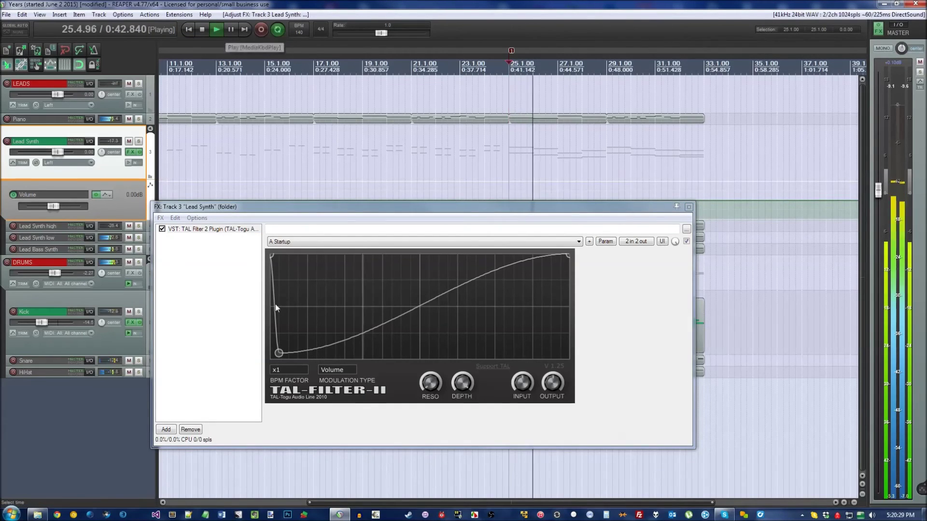
{"action": "left_click", "coordinate": [285, 370]}
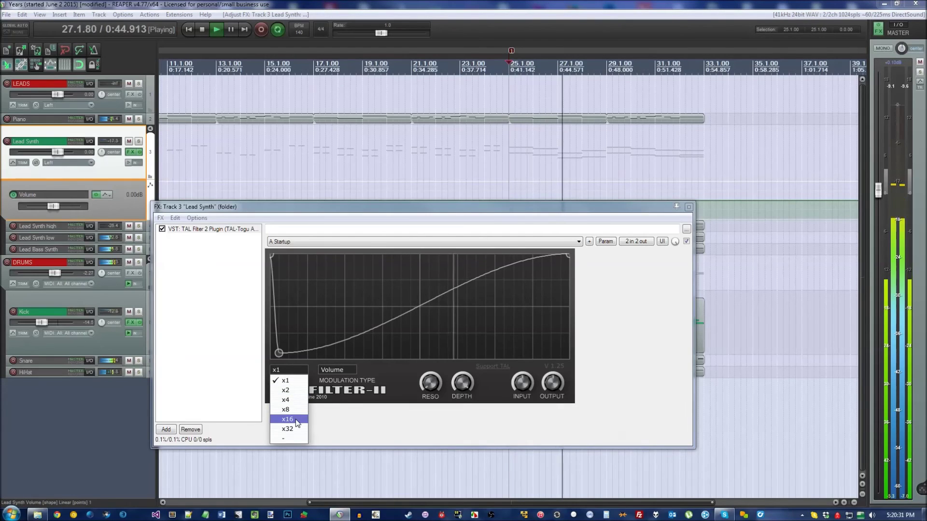
{"action": "left_click", "coordinate": [297, 421]}
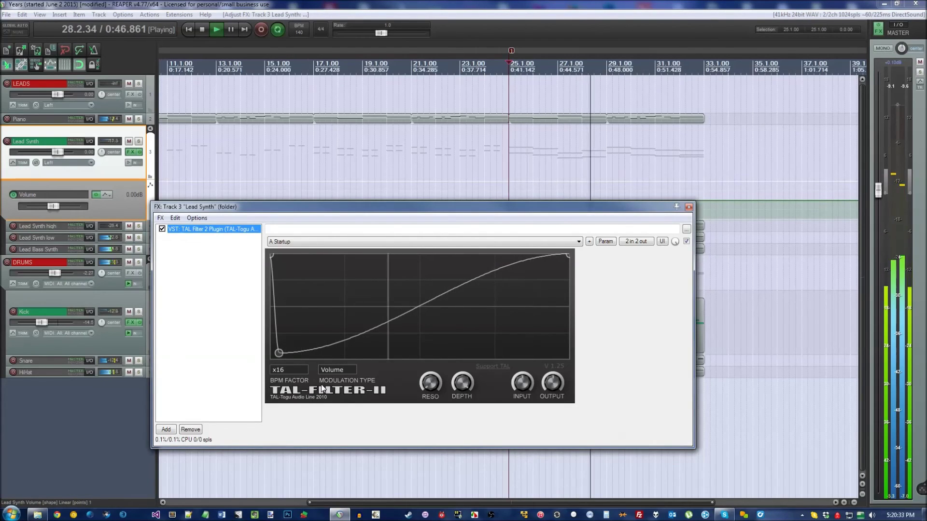
- Add and adjust curve points so the volume rises quickly into a plateau, then stop playback
{"action": "left_click", "coordinate": [430, 270]}
{"action": "left_click_drag", "start_coordinate": [430, 272], "coordinate": [456, 257]}
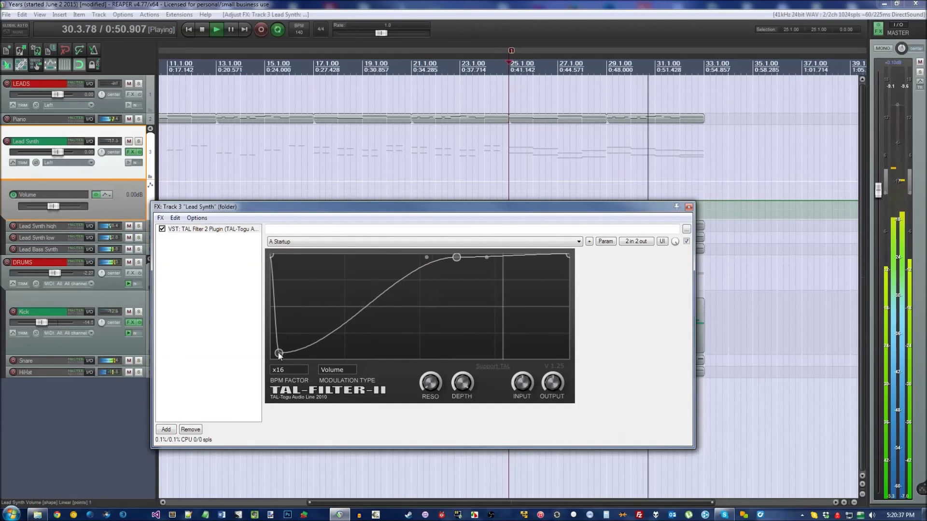
{"action": "left_click_drag", "start_coordinate": [278, 353], "coordinate": [275, 357]}
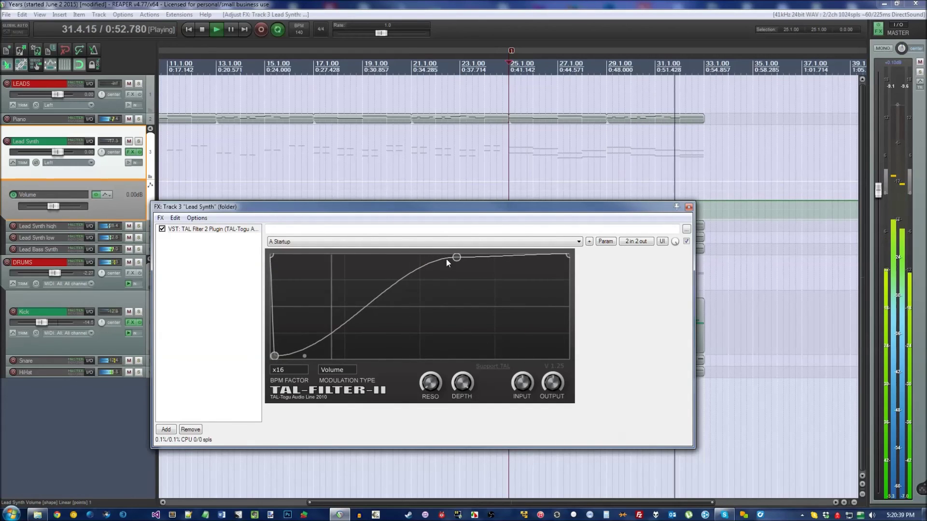
{"action": "left_click_drag", "start_coordinate": [446, 259], "coordinate": [460, 257]}
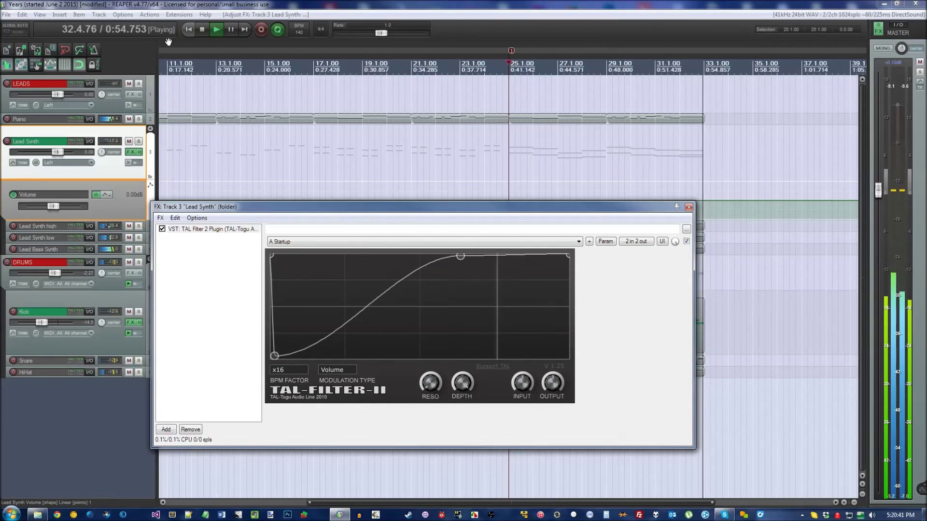
{"action": "left_click", "coordinate": [199, 28]}
{"action": "scroll", "coordinate": [499, 167], "scroll_direction": "down", "scroll_amount": 5}
{"action": "scroll", "coordinate": [499, 167], "scroll_direction": "up", "scroll_amount": 2}
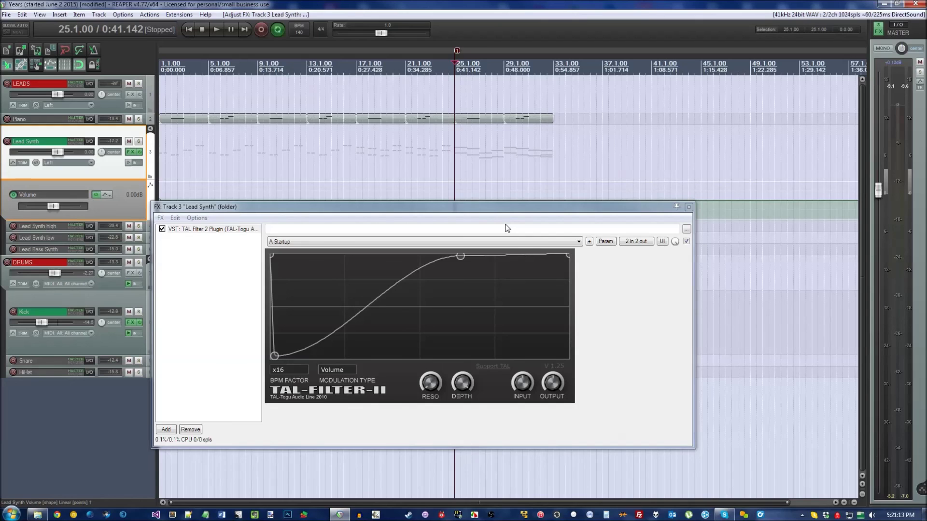
- Check the tracks behind the TAL-Filter-2 window, then close the Lead Synth FX chain
{"action": "left_click", "coordinate": [459, 254]}
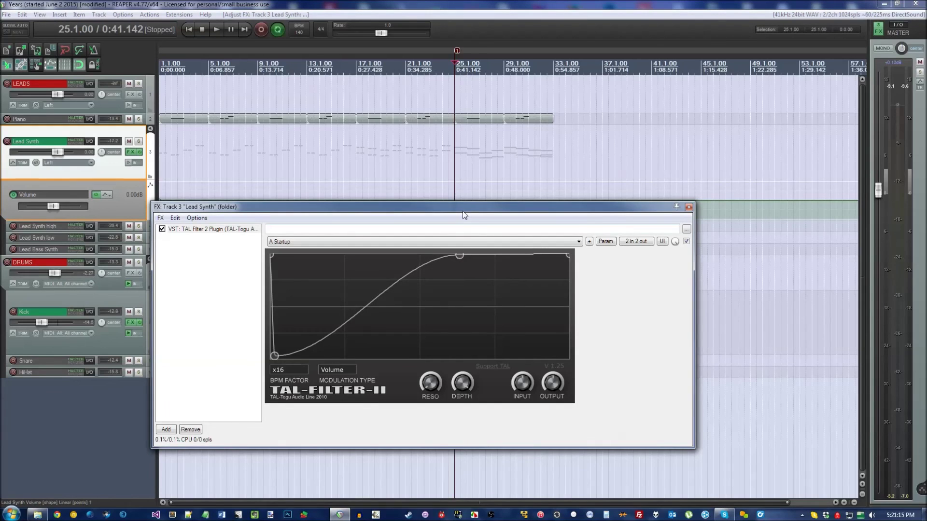
{"action": "left_click_drag", "start_coordinate": [463, 211], "coordinate": [435, 345]}
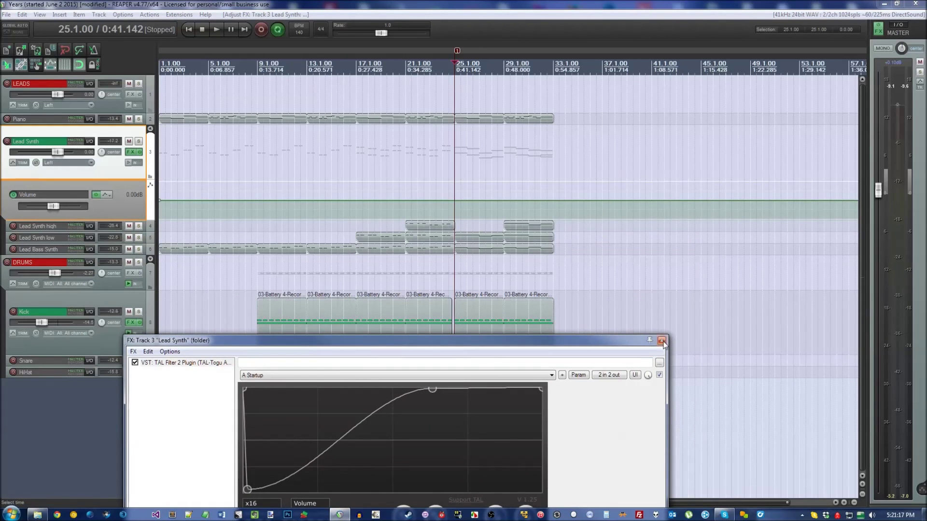
{"action": "left_click_drag", "start_coordinate": [630, 343], "coordinate": [657, 176]}
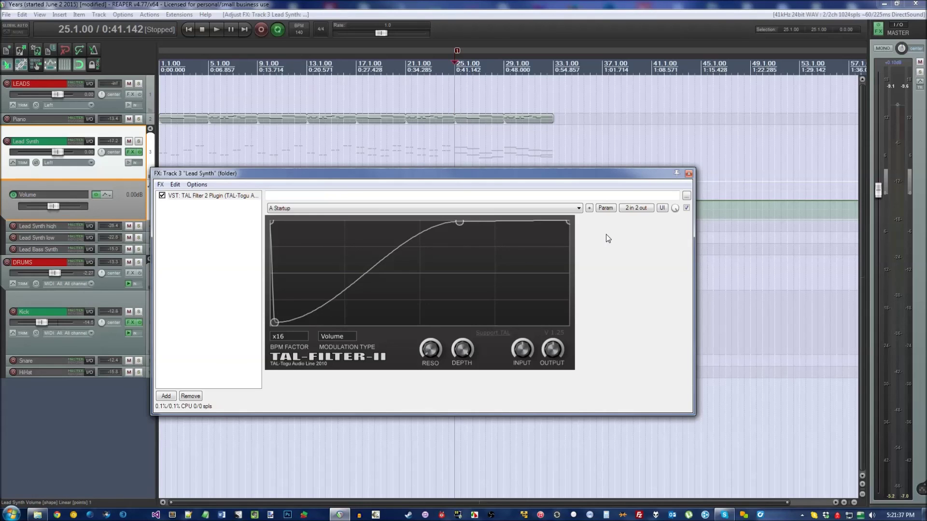
{"action": "left_click_drag", "start_coordinate": [485, 176], "coordinate": [432, 384]}
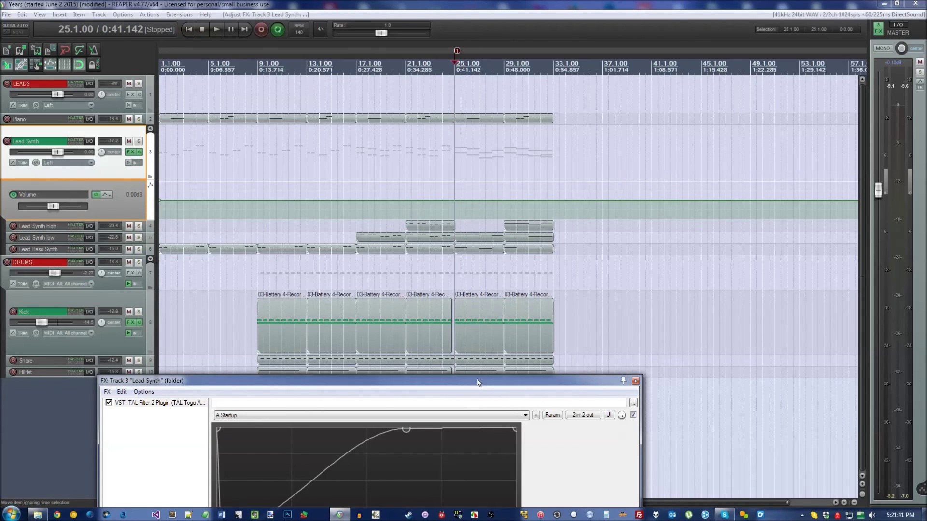
{"action": "left_click_drag", "start_coordinate": [478, 381], "coordinate": [553, 169]}
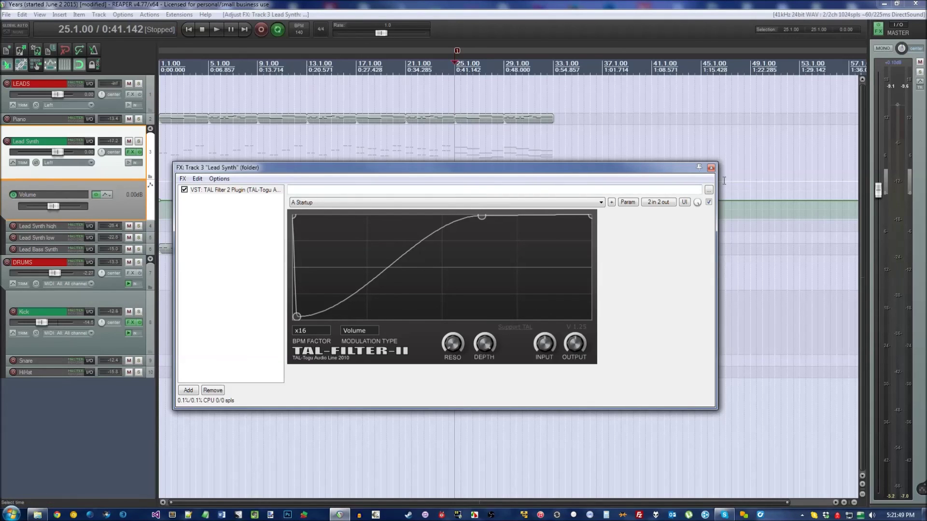
{"action": "left_click", "coordinate": [711, 168]}
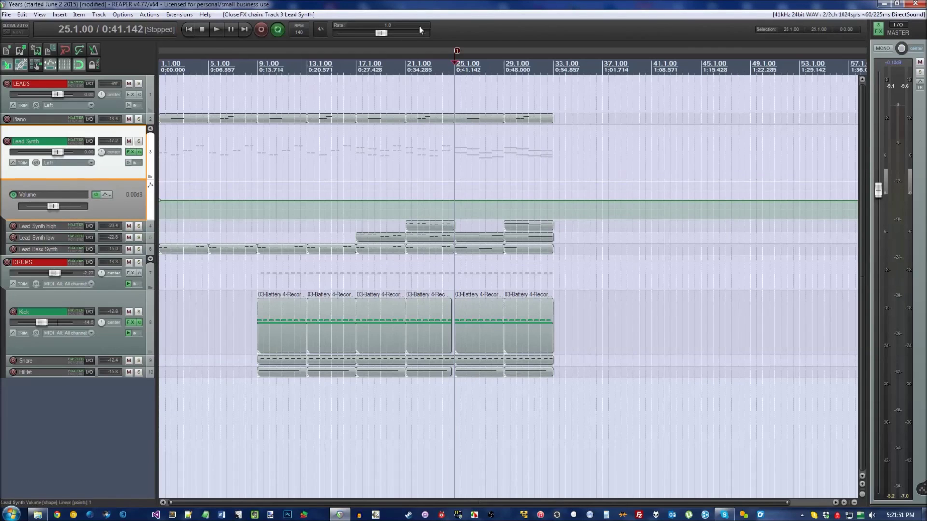